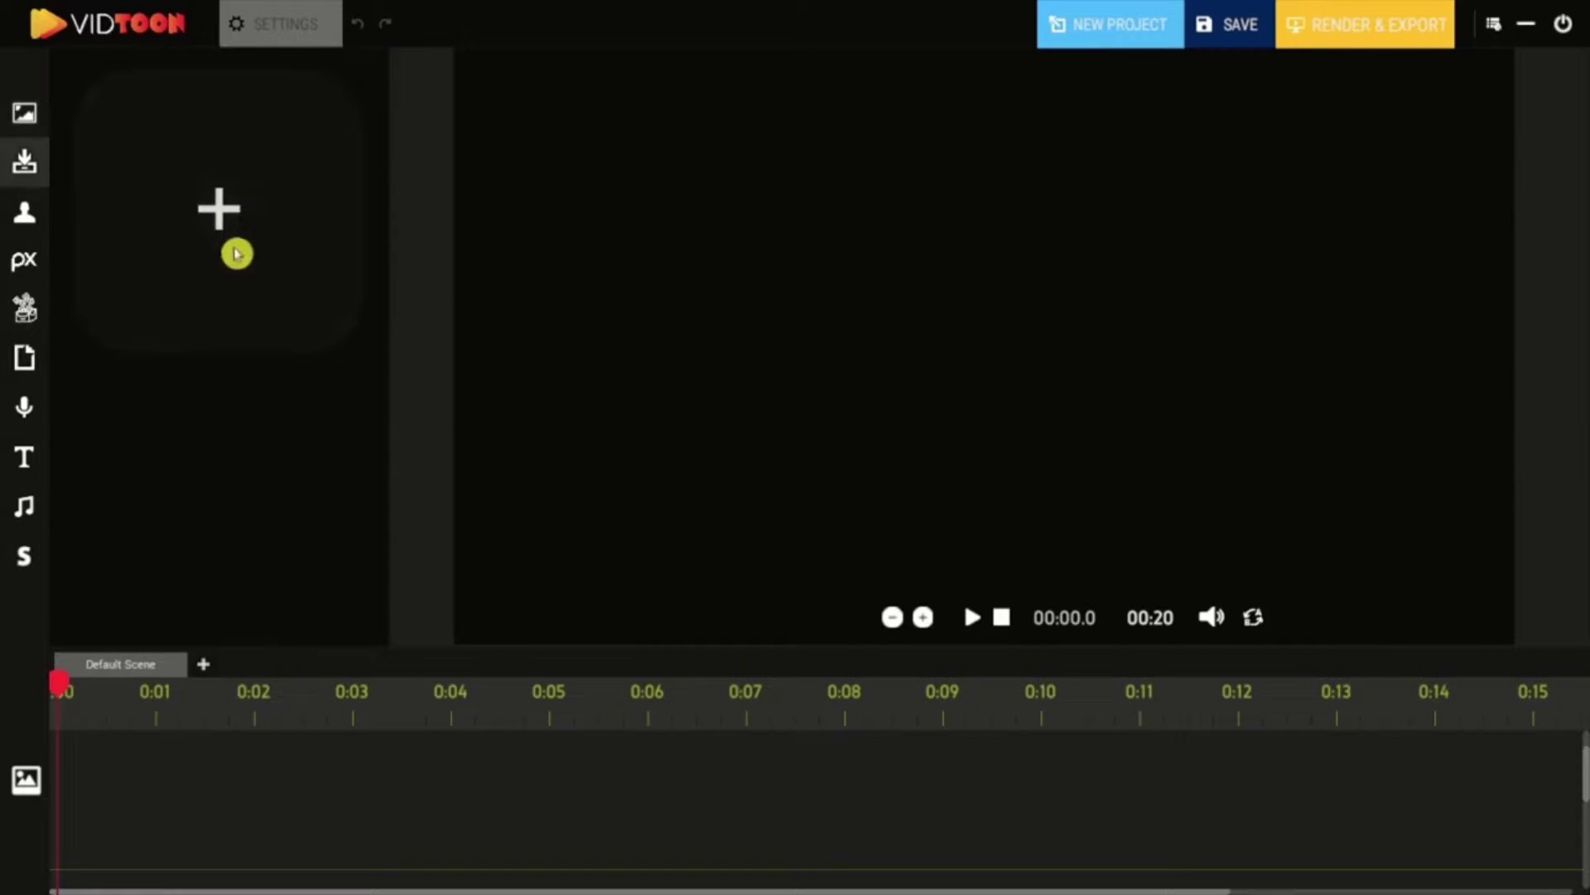
Step: Import the car showroom picture with the sofa and white car into the project's media
click(238, 250)
scroll(912, 401, up, 1)
double_click(912, 402)
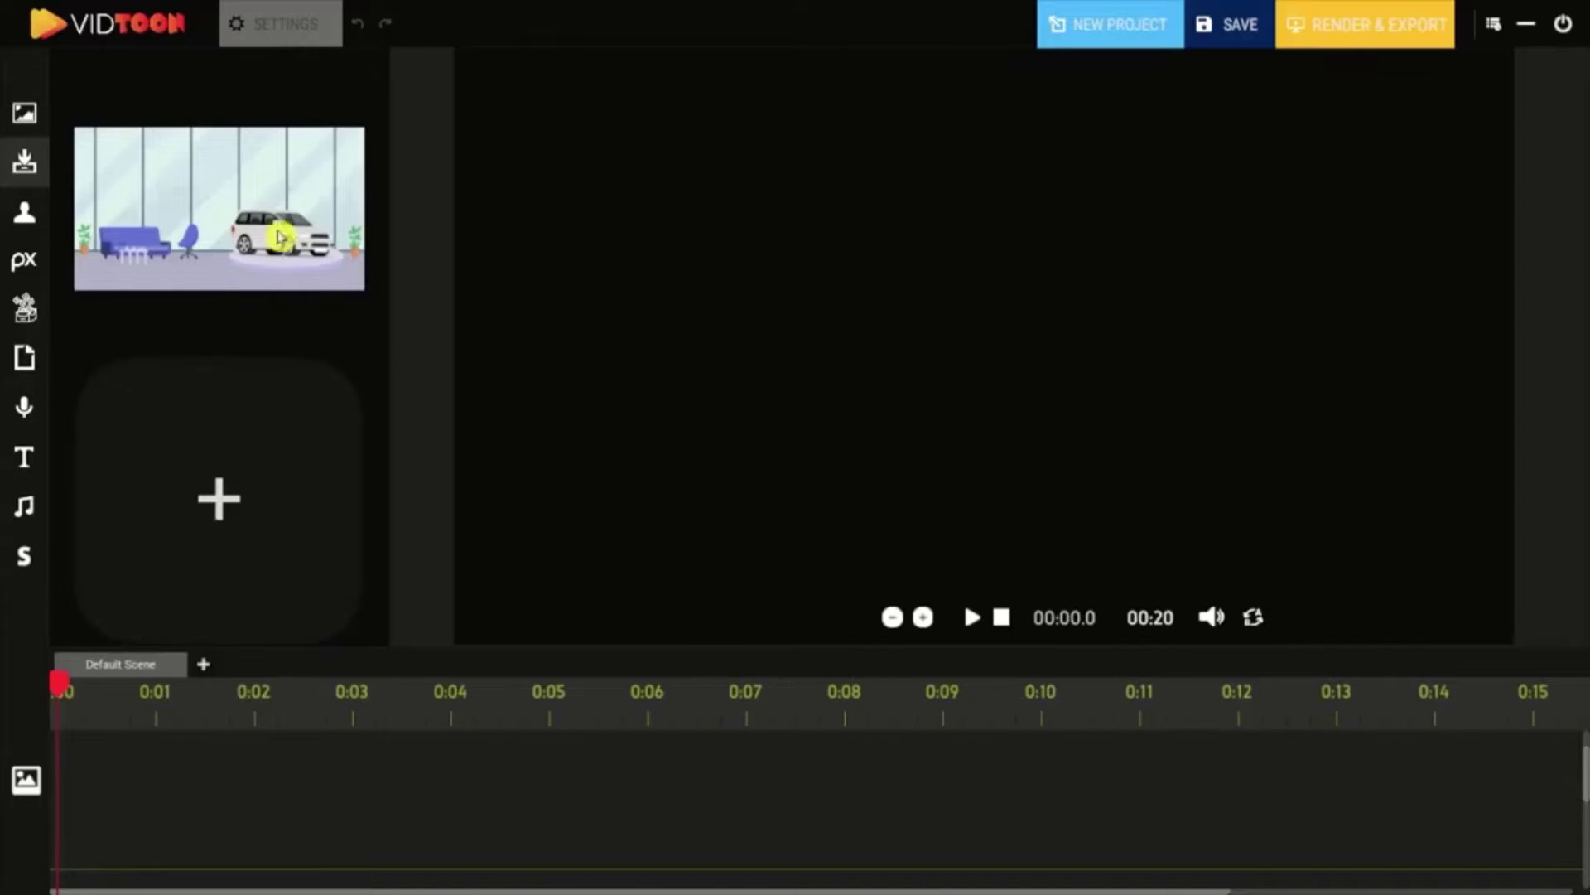
Step: Place the showroom picture on the canvas at full-frame size and extend its timeline clip to about 15 seconds
drag(279, 238, 583, 136)
drag(708, 184, 1530, 696)
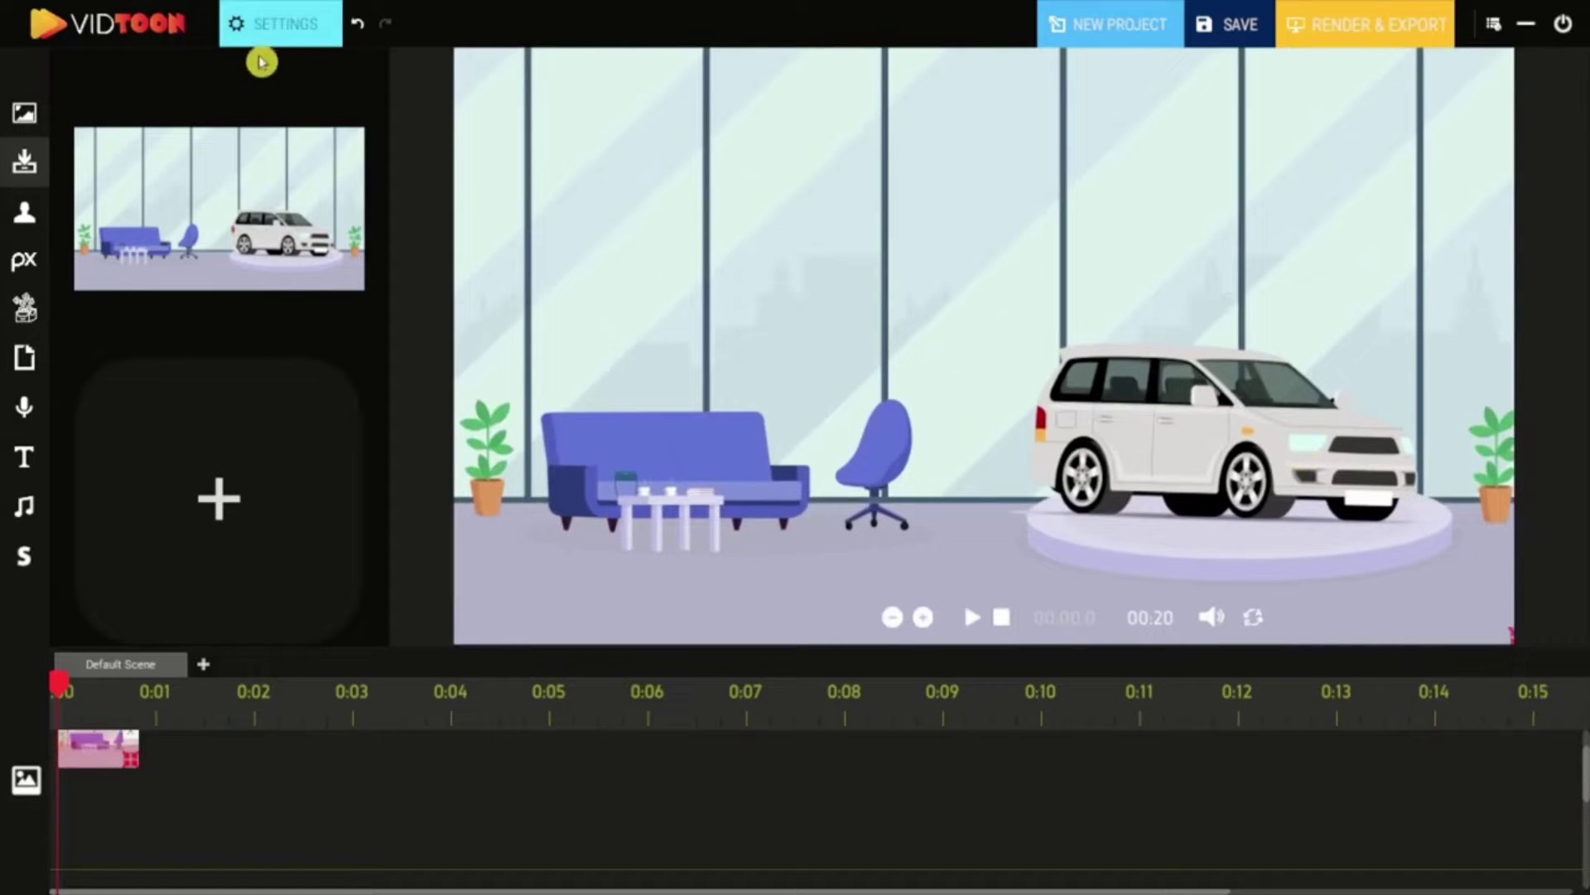
click(298, 15)
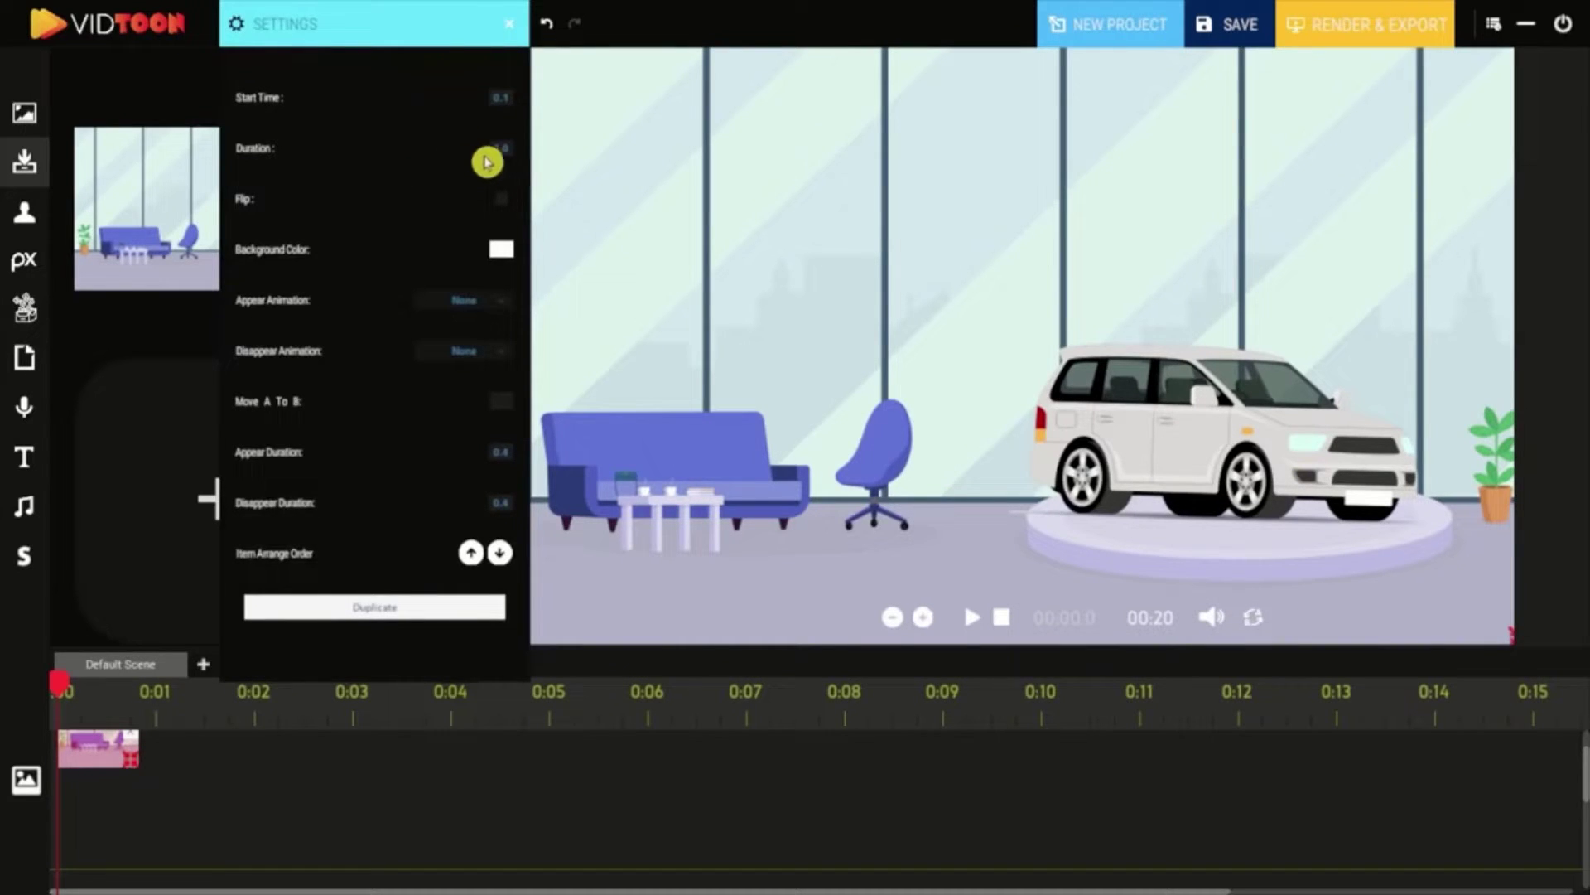
drag(126, 775, 763, 762)
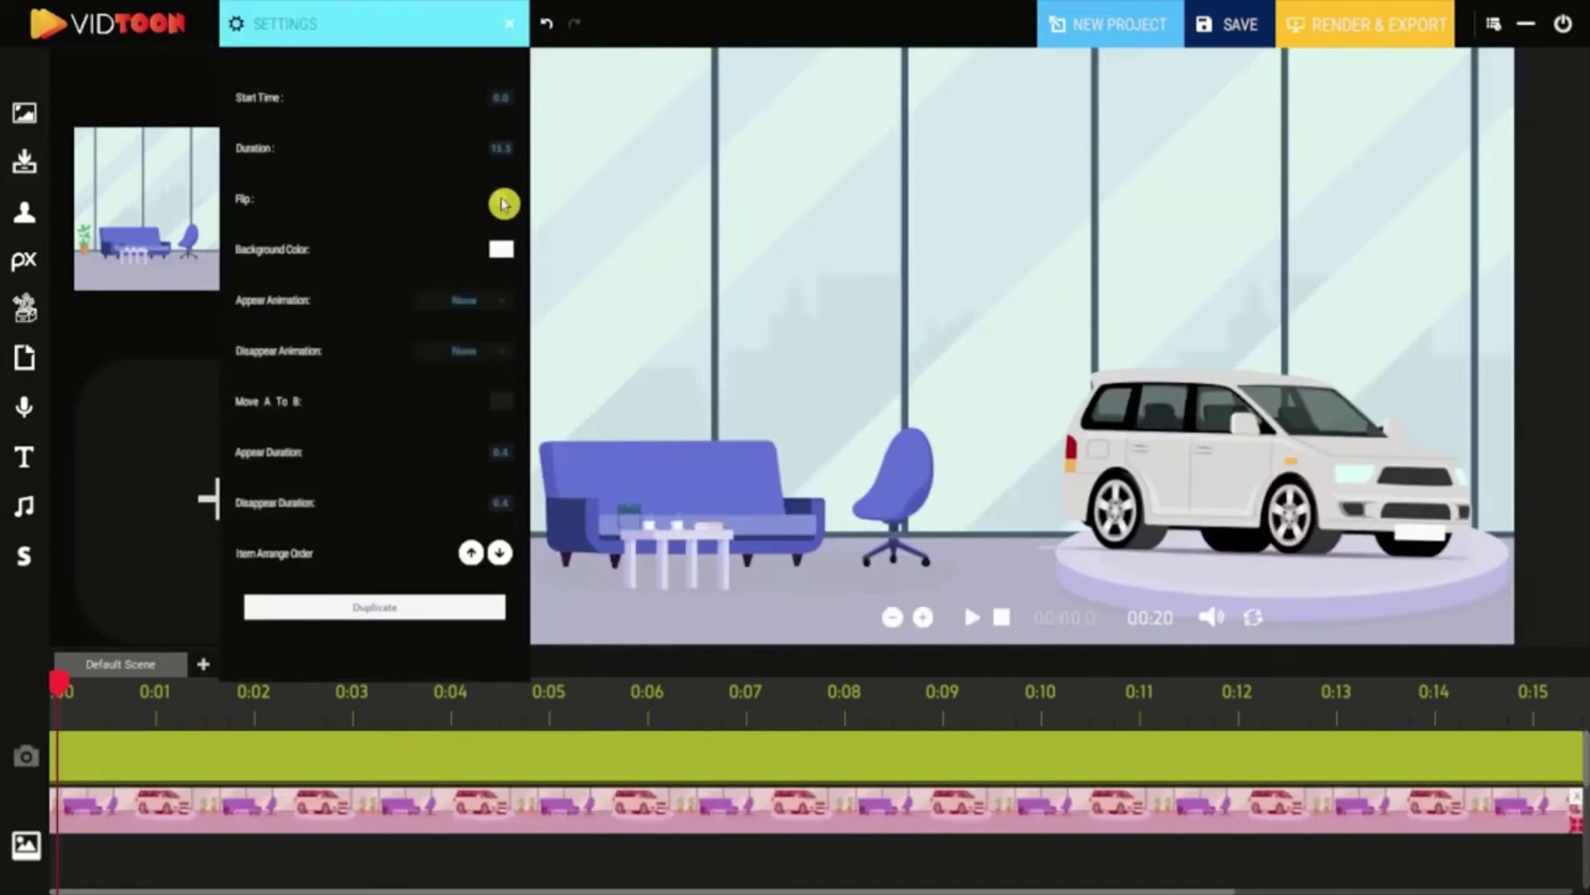
Step: Try the flip option and a light pink background colour on the showroom picture
click(502, 204)
click(503, 204)
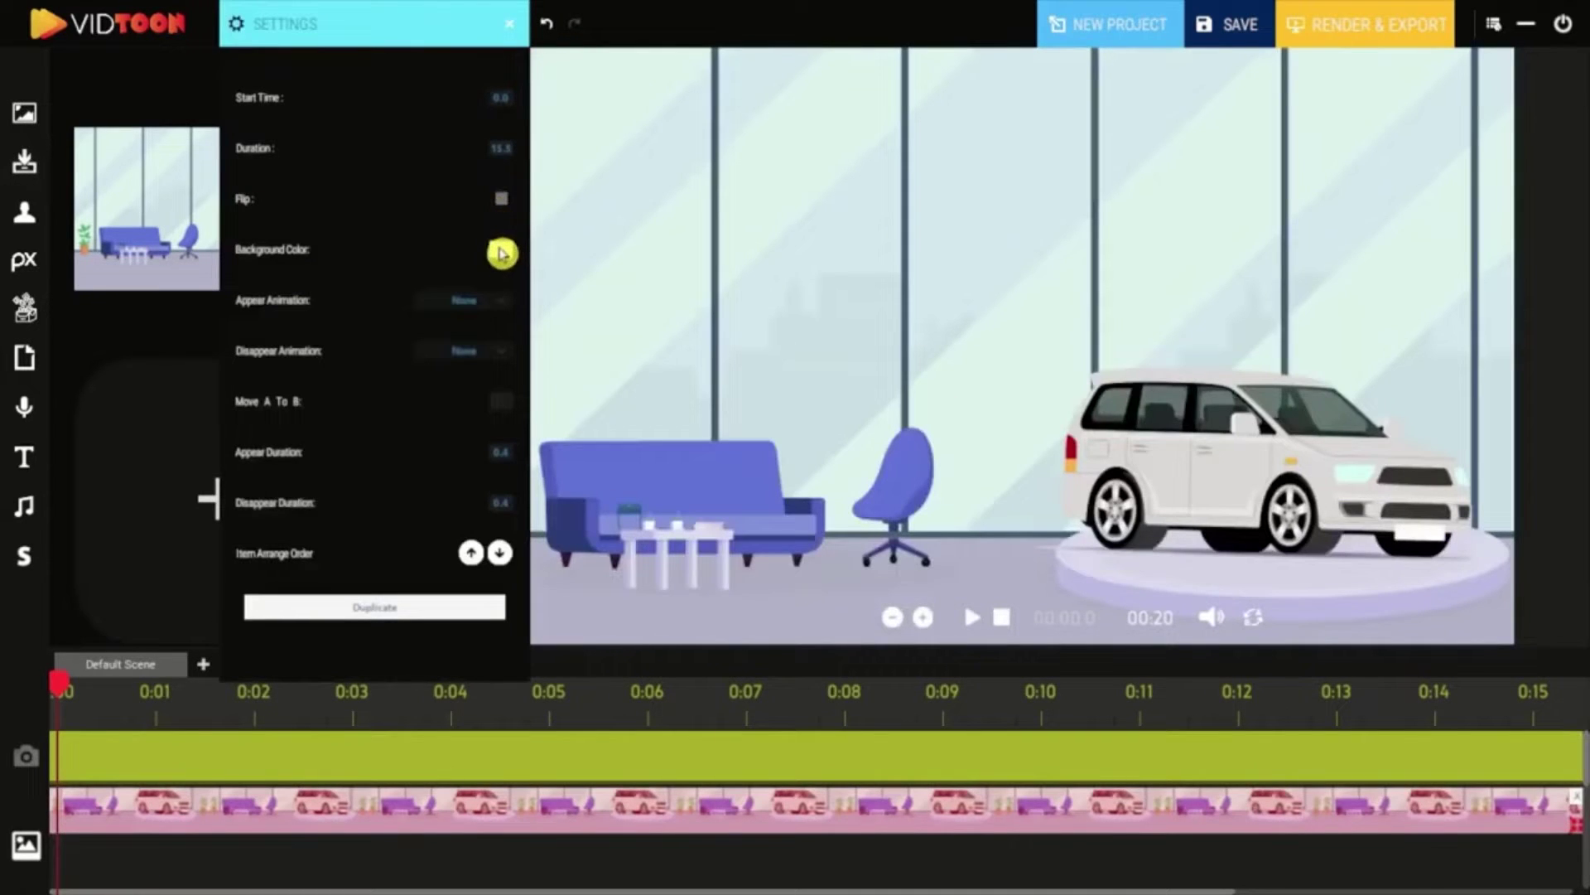
click(501, 253)
drag(588, 290, 543, 257)
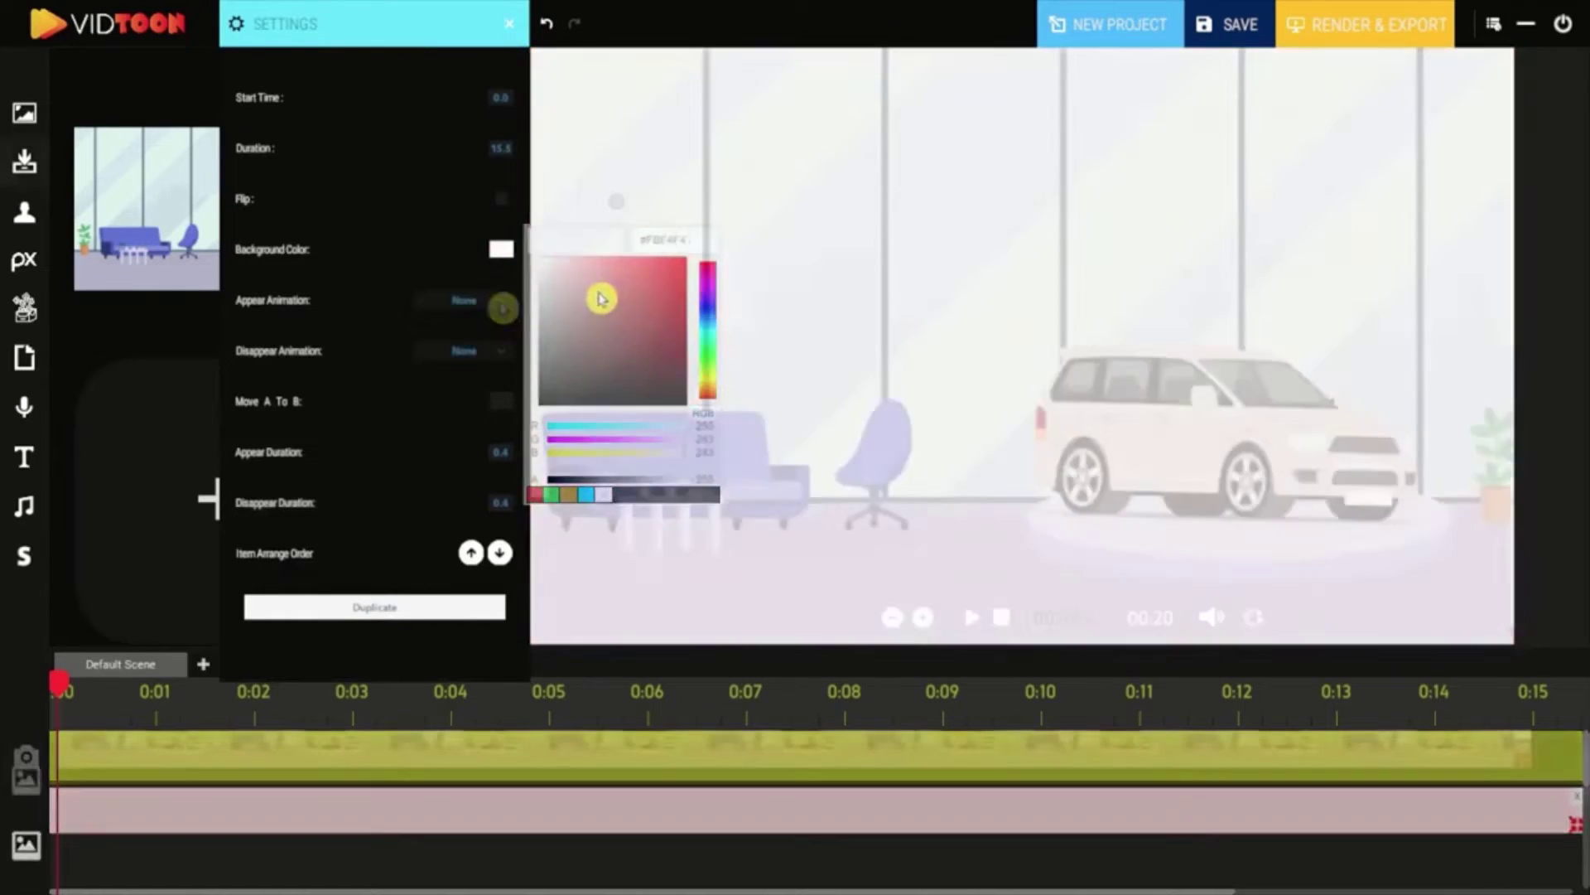
Step: Set the showroom picture's appear animation to Left and its disappear animation to Right
click(503, 308)
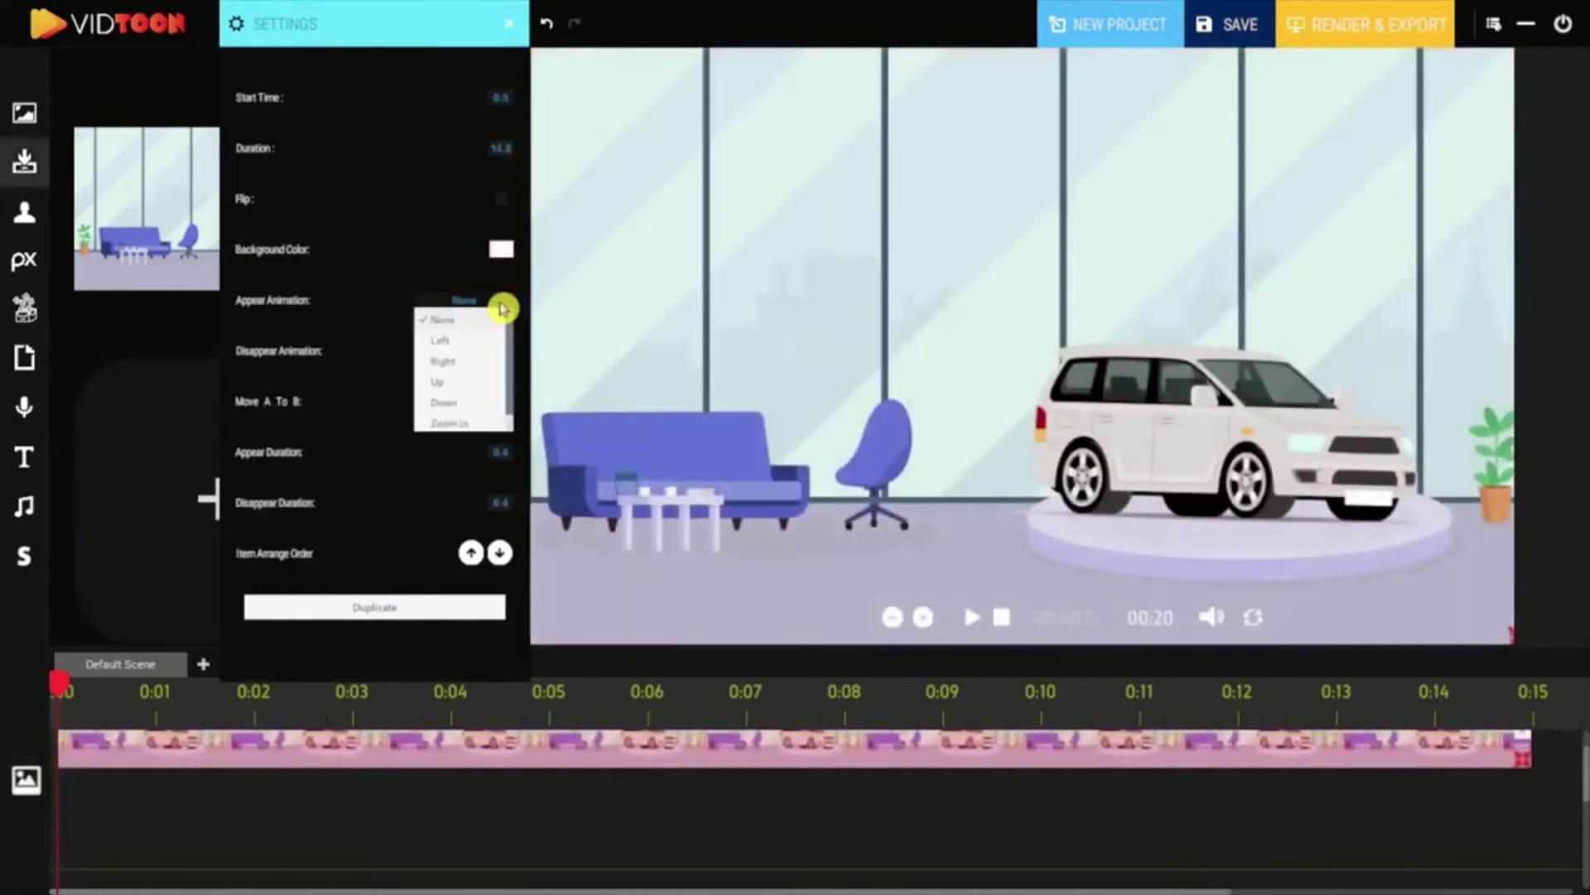
click(466, 340)
click(485, 350)
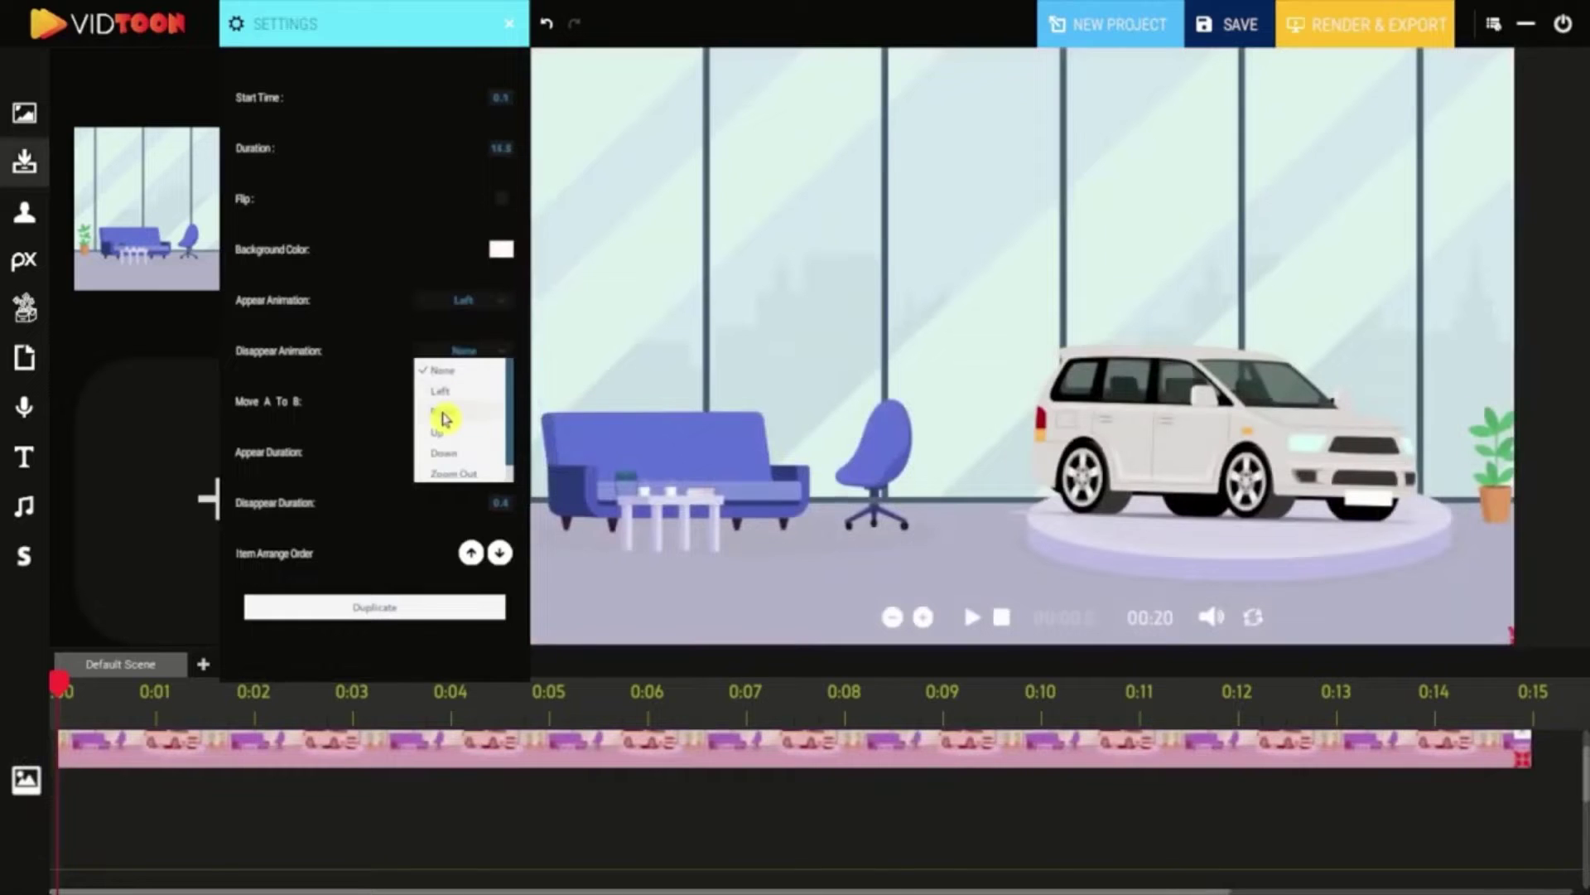
click(445, 412)
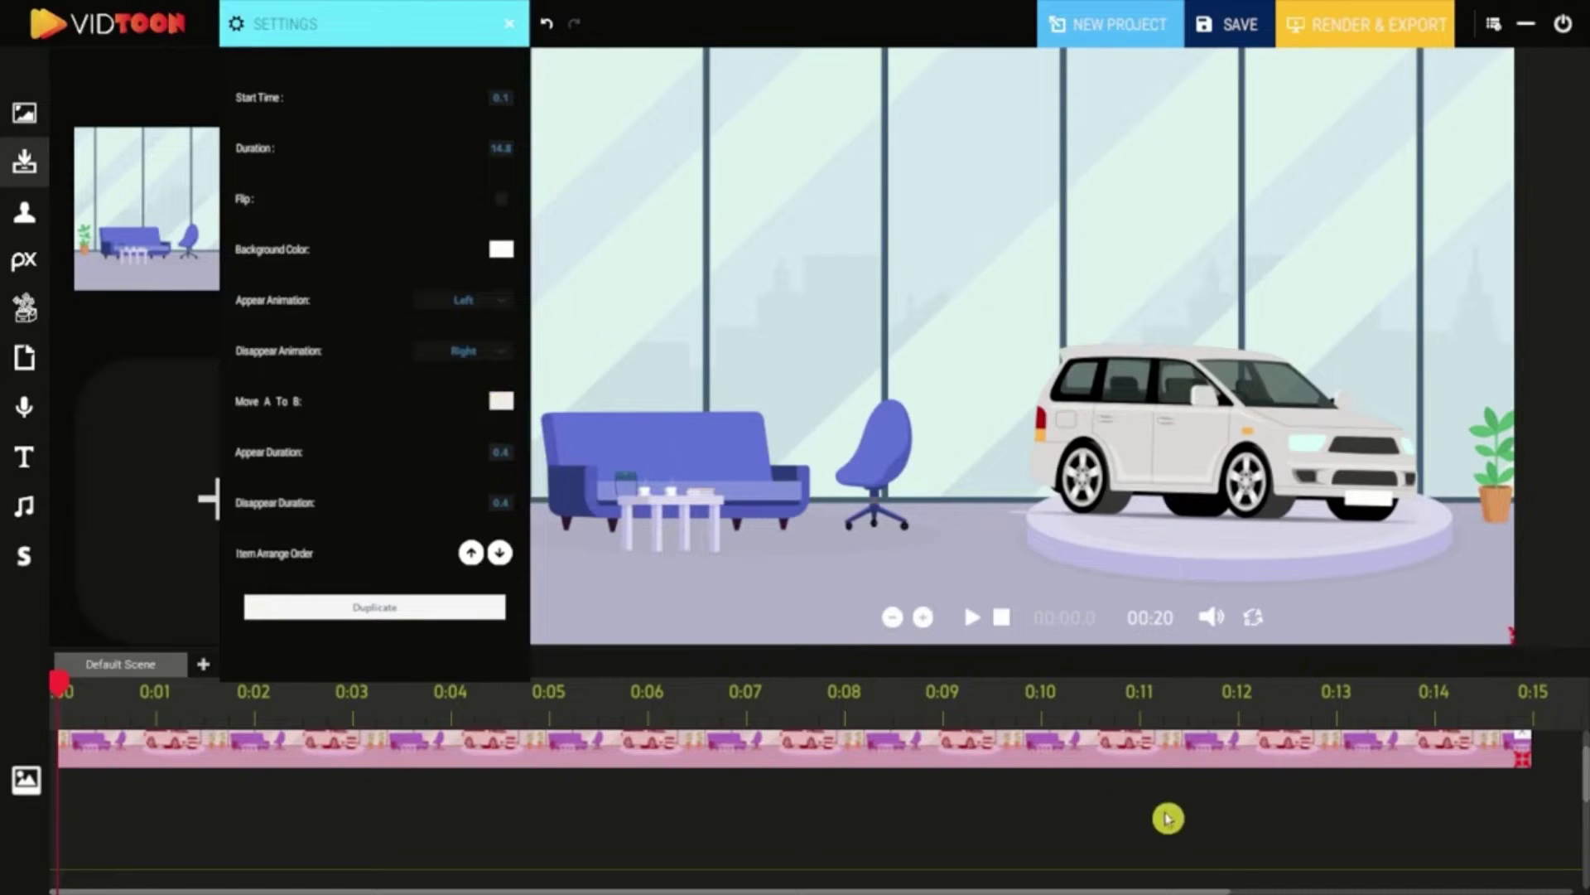
Step: Add the library background with the row of cars after the showroom clip, enlarge it to fill the canvas, and preview the scene
scroll(800, 800, right, 4)
click(24, 113)
drag(262, 277, 1189, 785)
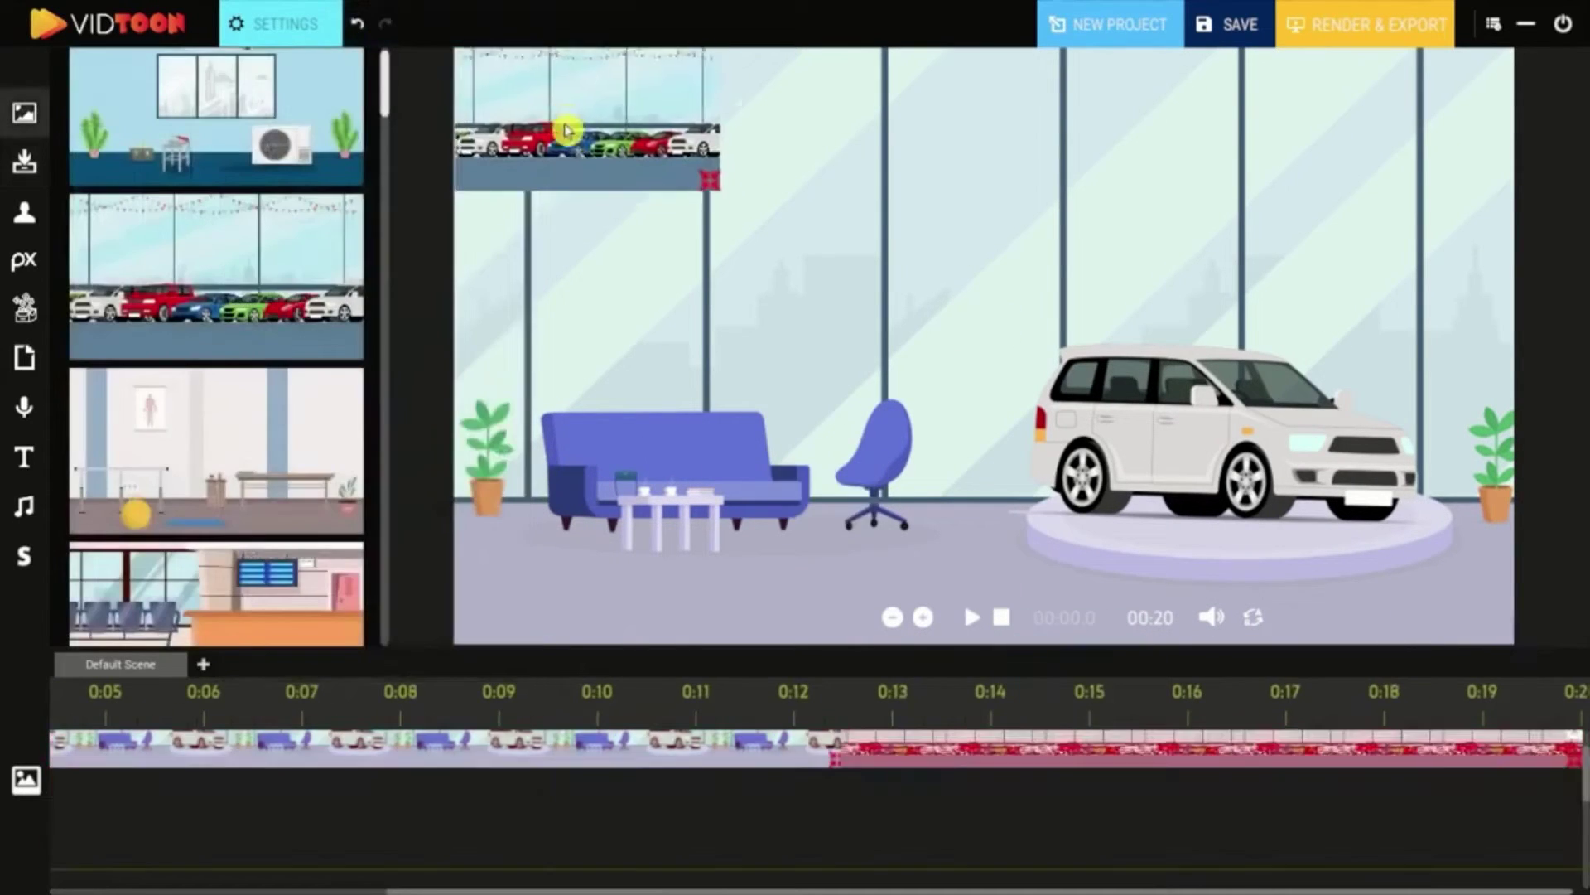
drag(939, 332, 1527, 692)
click(1001, 617)
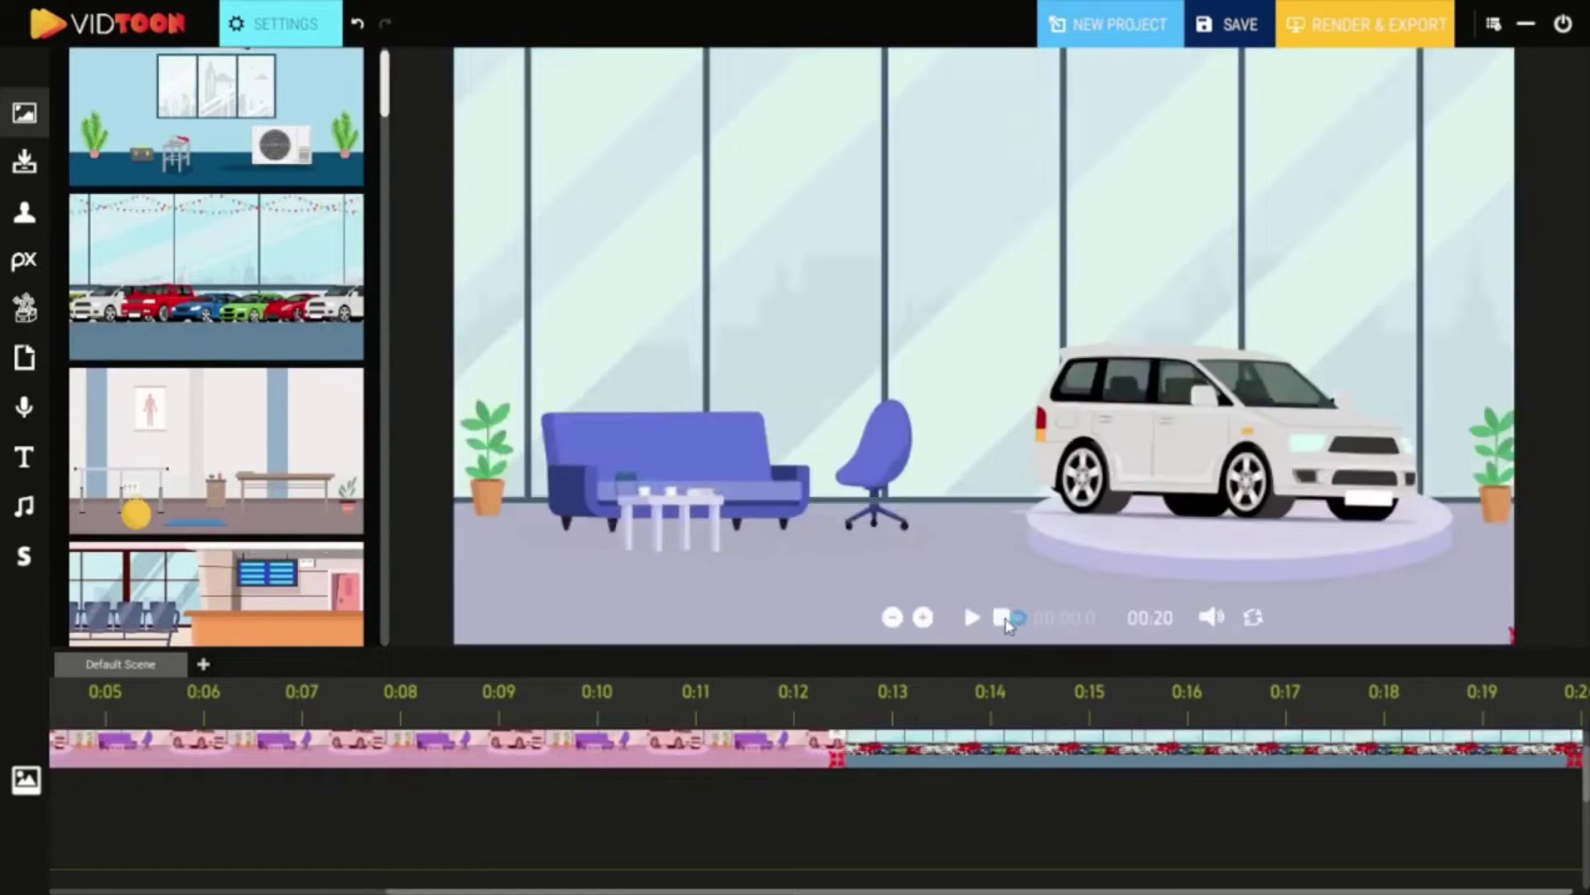
click(974, 617)
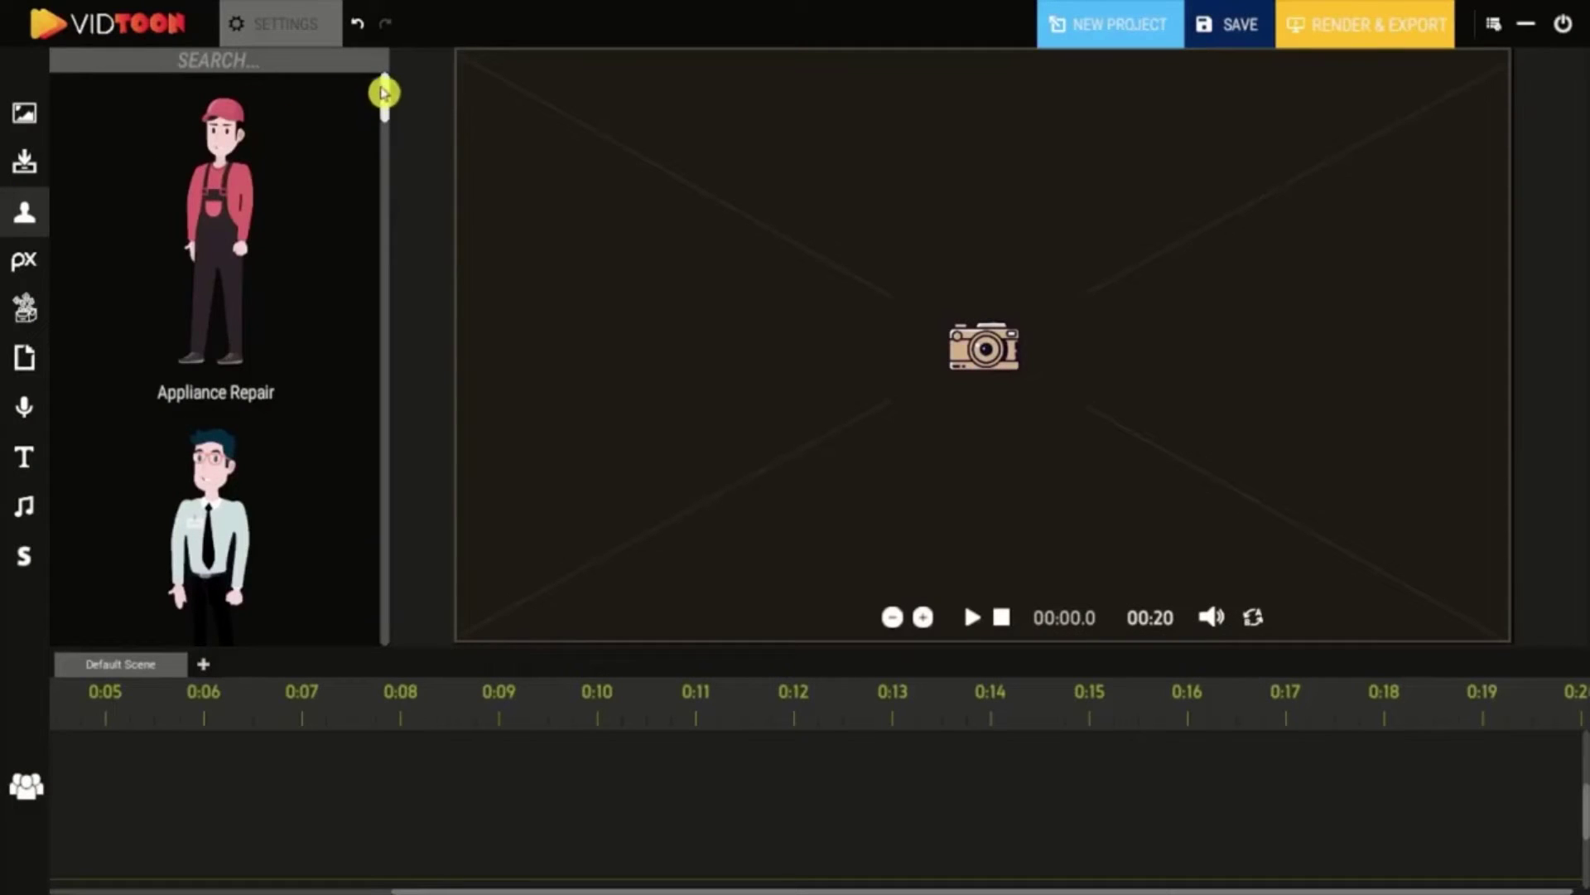
Step: Find the Car Dealer by searching the characters for "car" and place him, enlarged, in front of the sofa
drag(383, 93, 390, 195)
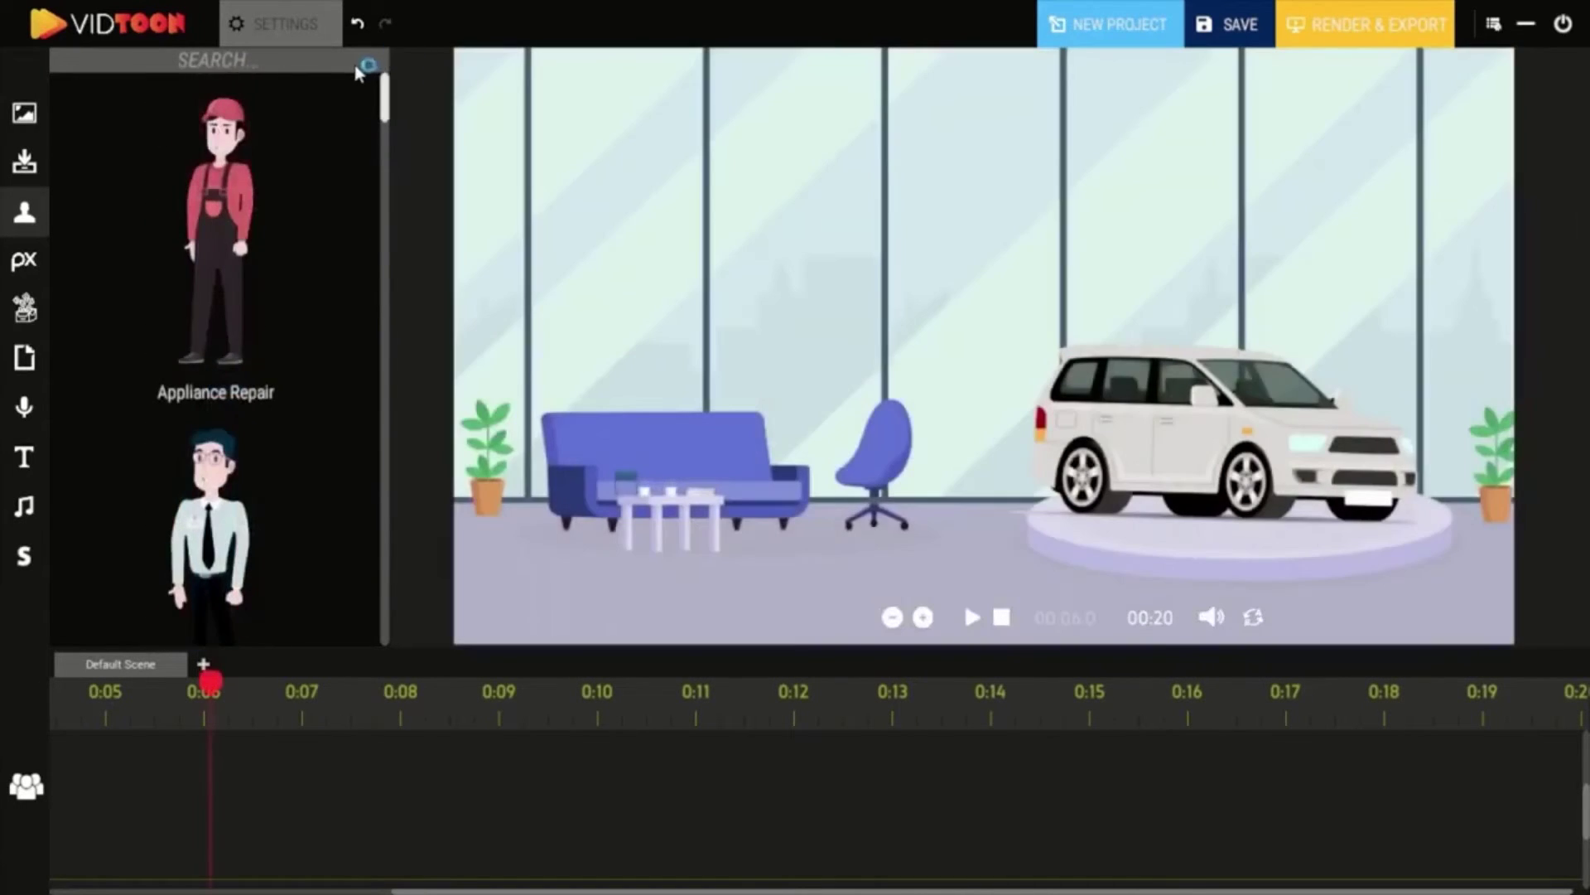
click(360, 68)
text(car)
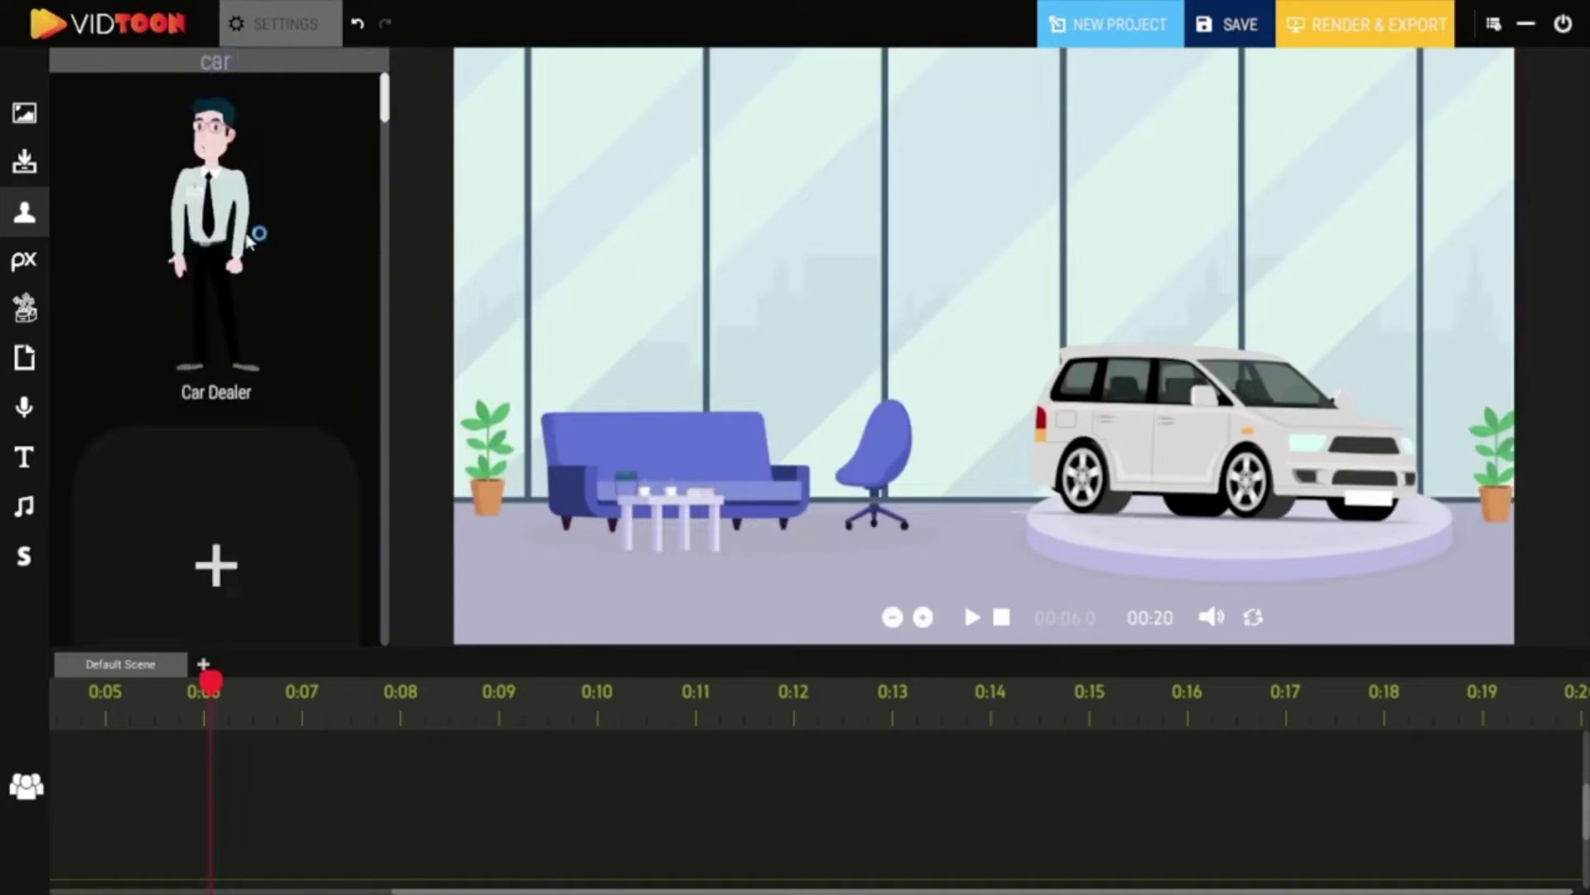
drag(211, 211, 368, 182)
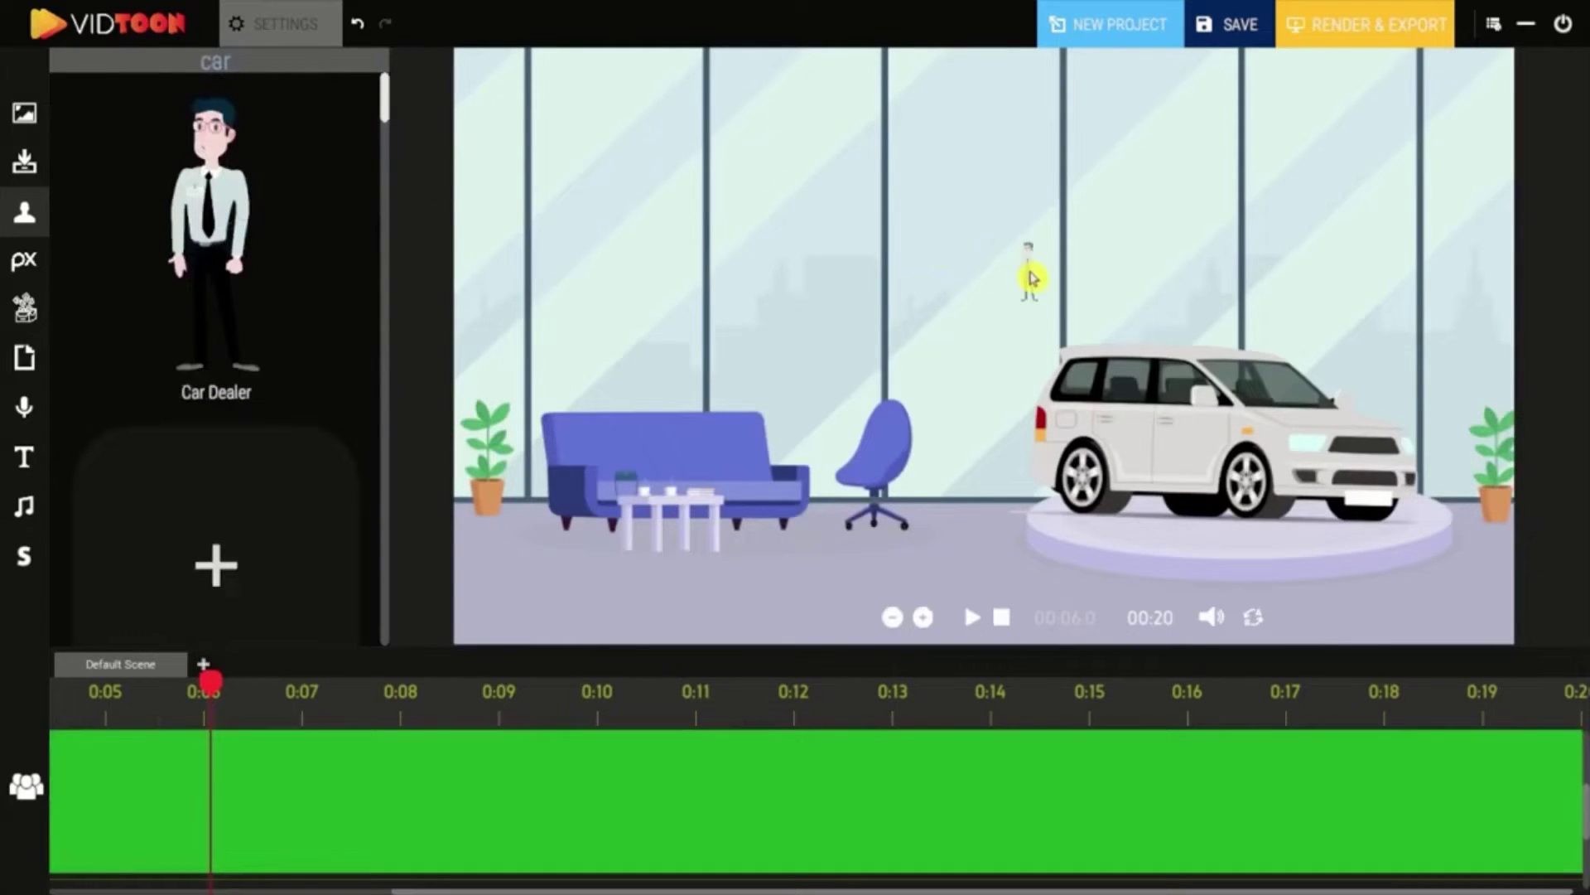
drag(1032, 277, 1033, 291)
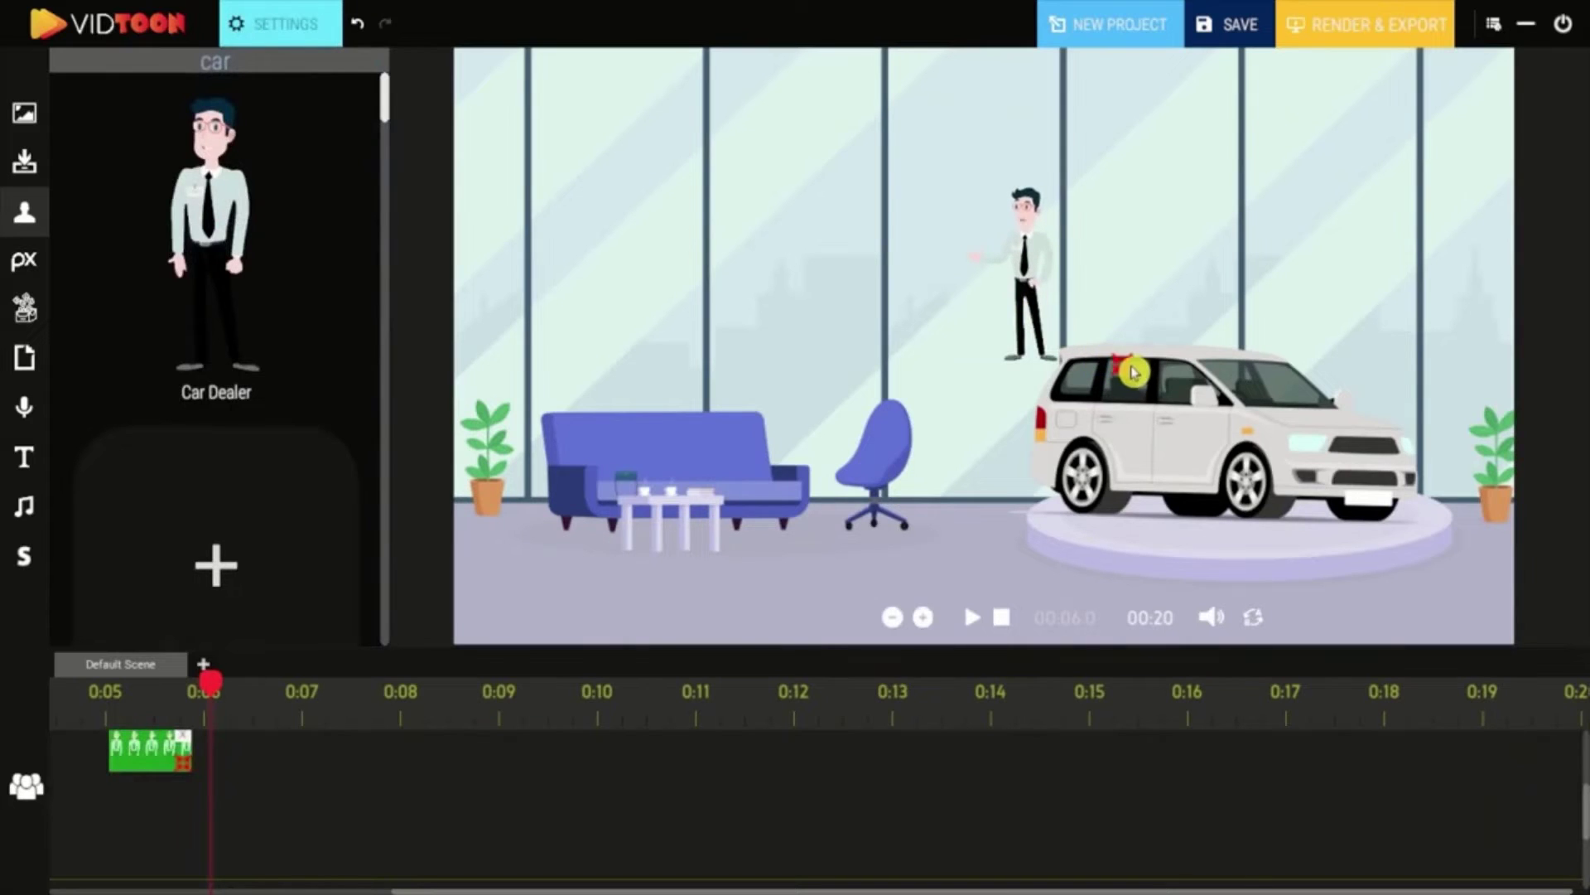
drag(1122, 369, 1576, 721)
drag(1268, 479, 600, 366)
Step: Switch the Car Dealer to the Speaking animation of the dark-skinned, bearded variant
click(285, 27)
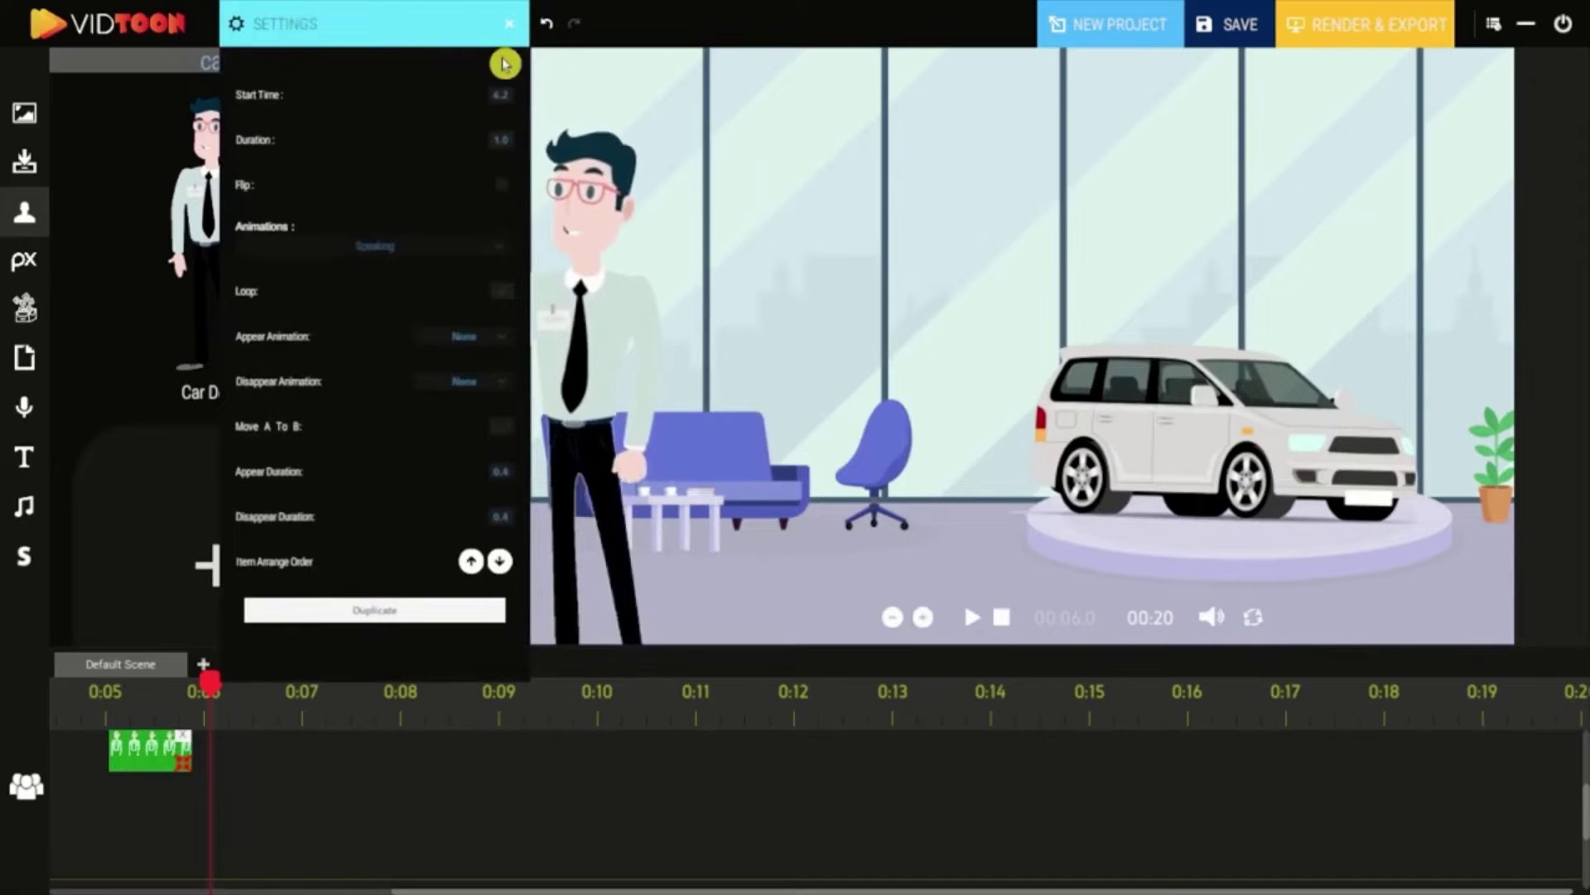
click(501, 246)
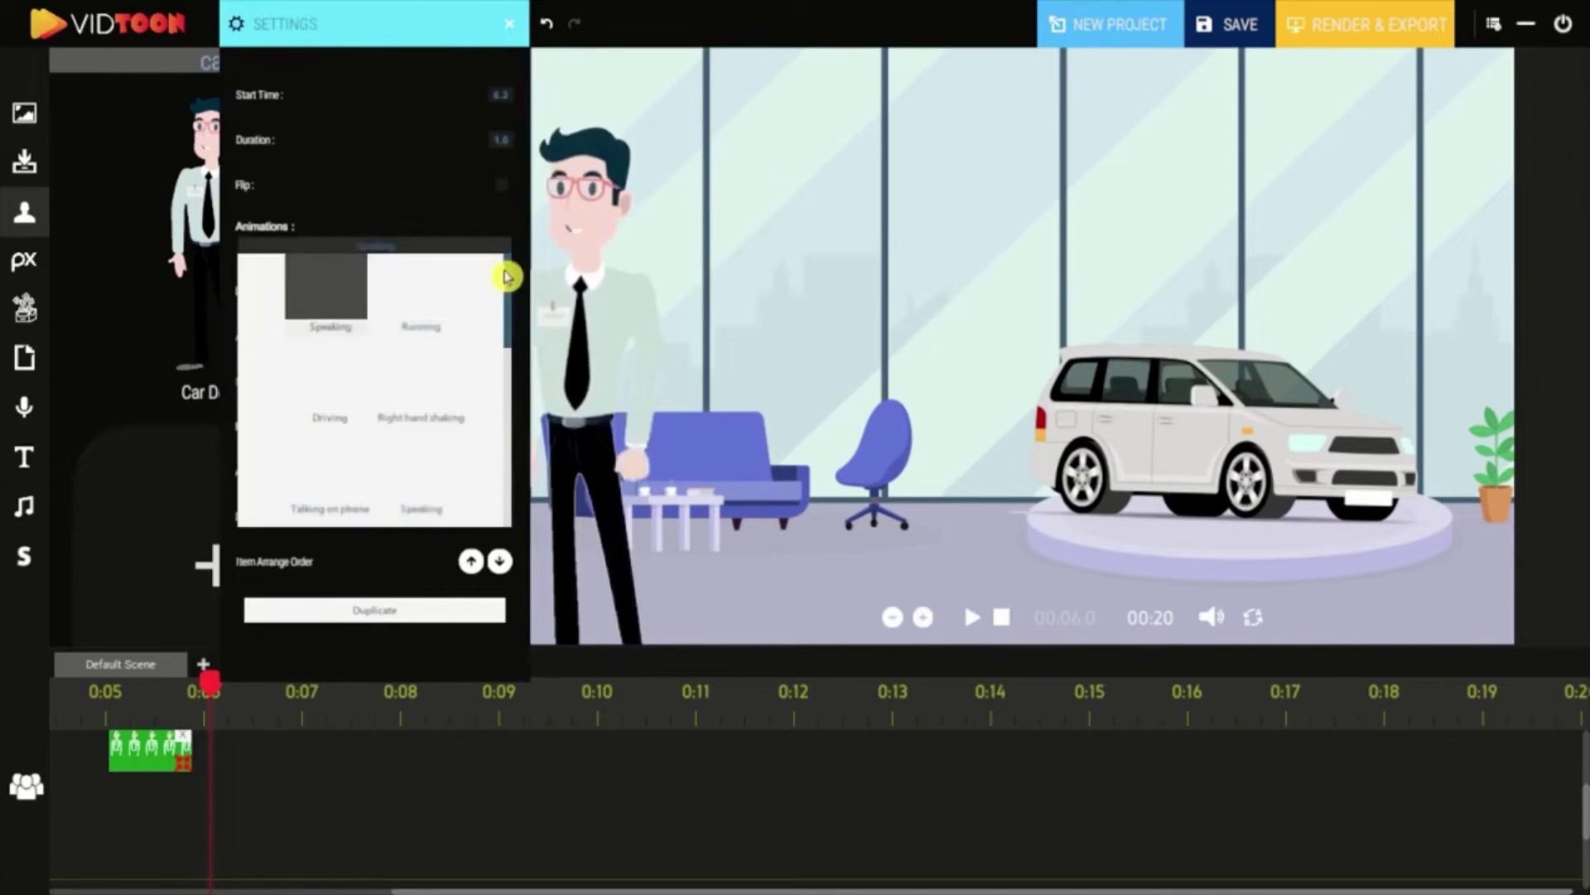
drag(510, 289, 514, 320)
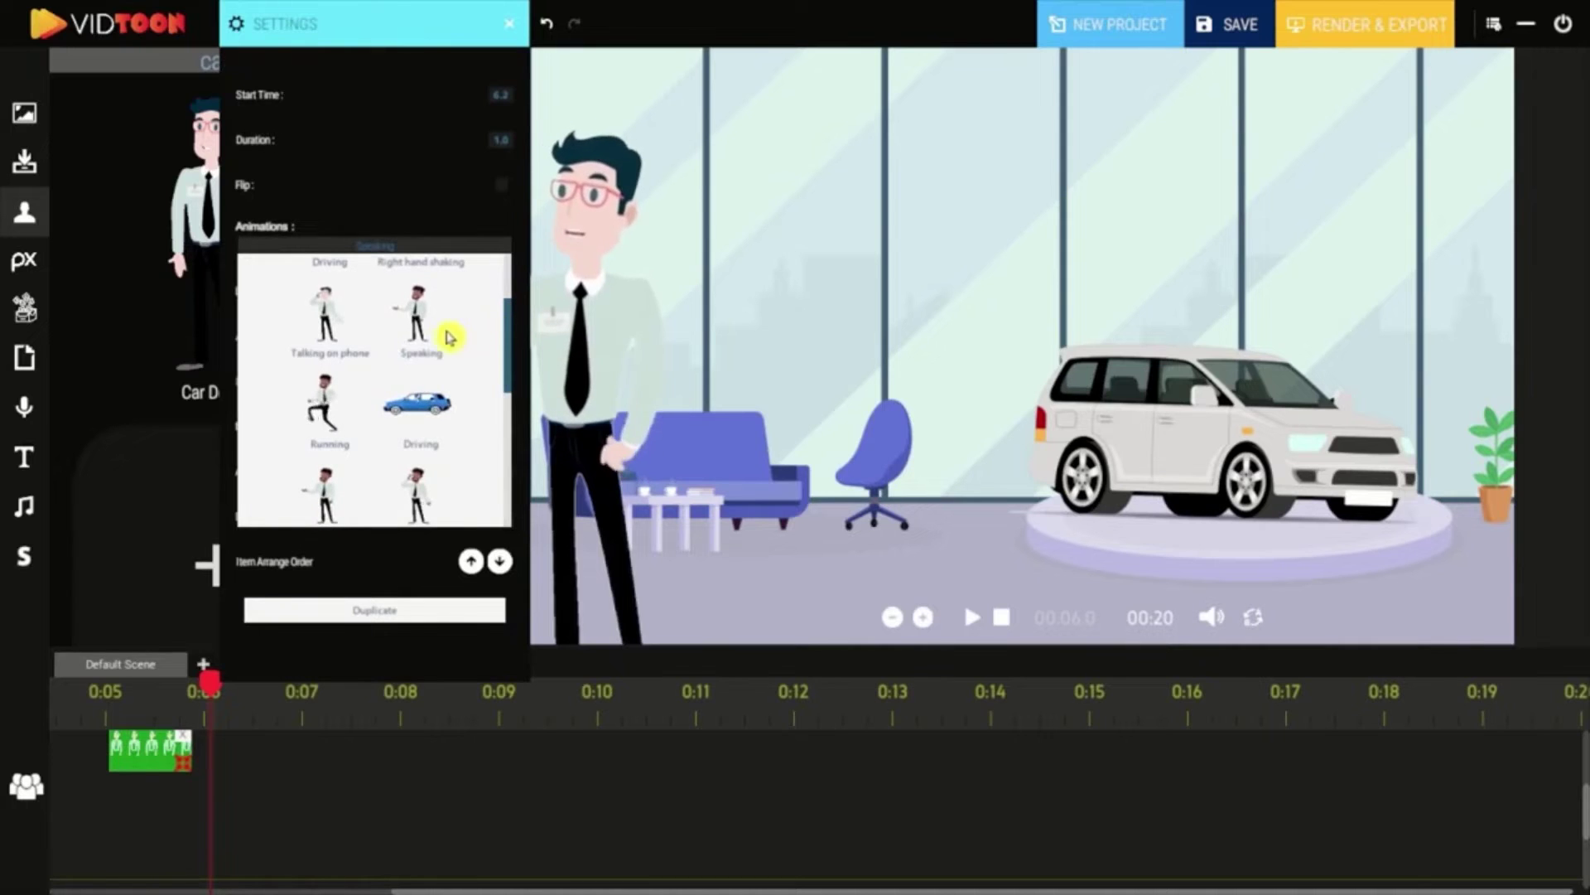
click(421, 332)
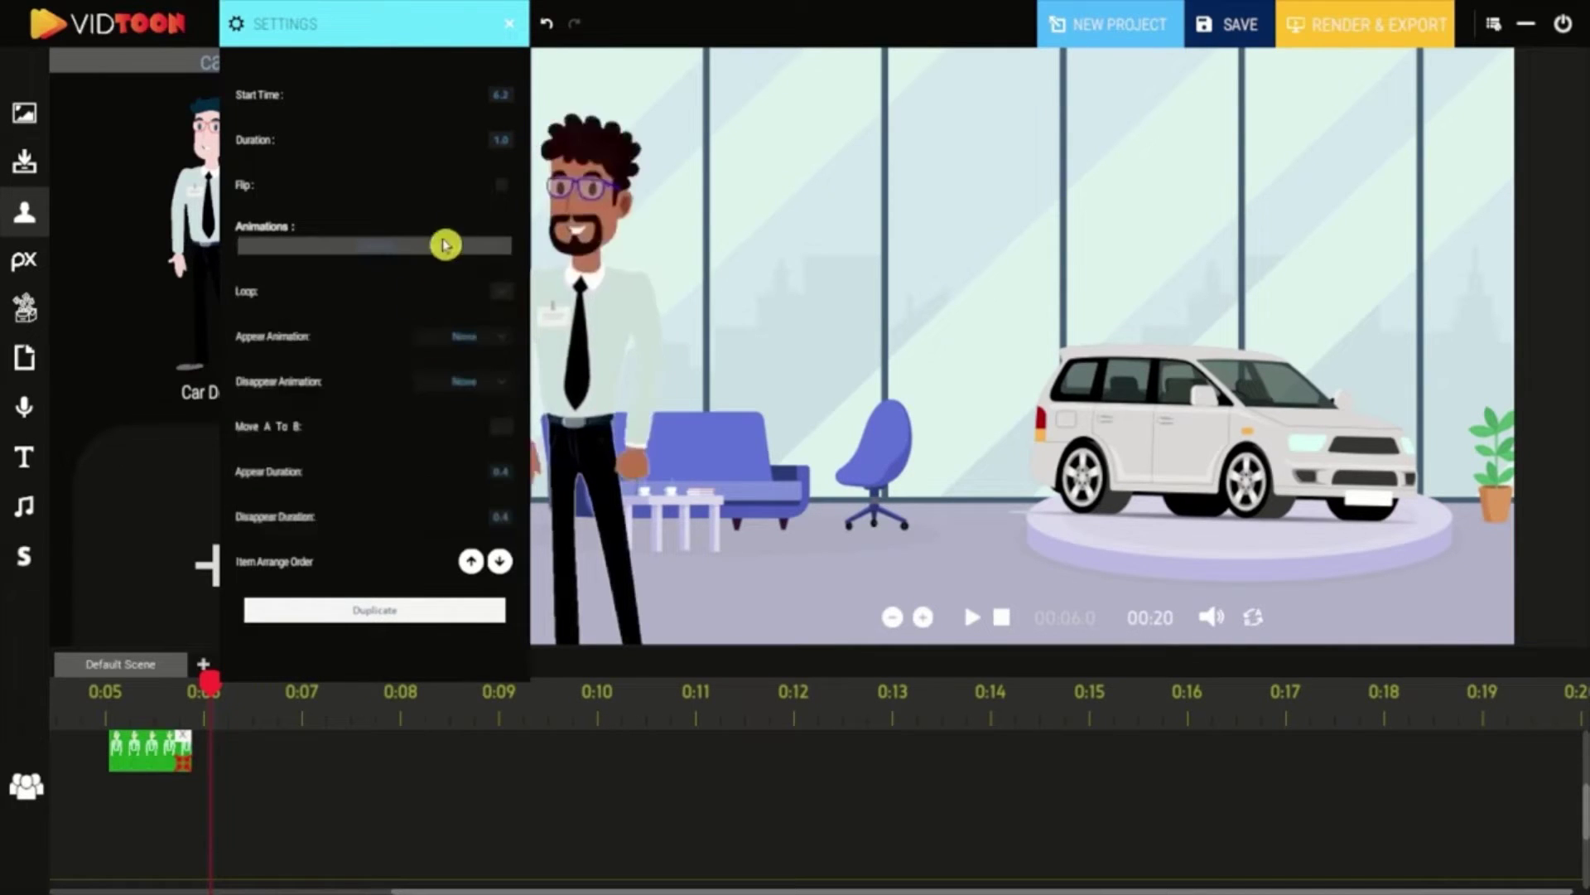
Step: Examine the appear and disappear animation options available for the Car Dealer
click(497, 342)
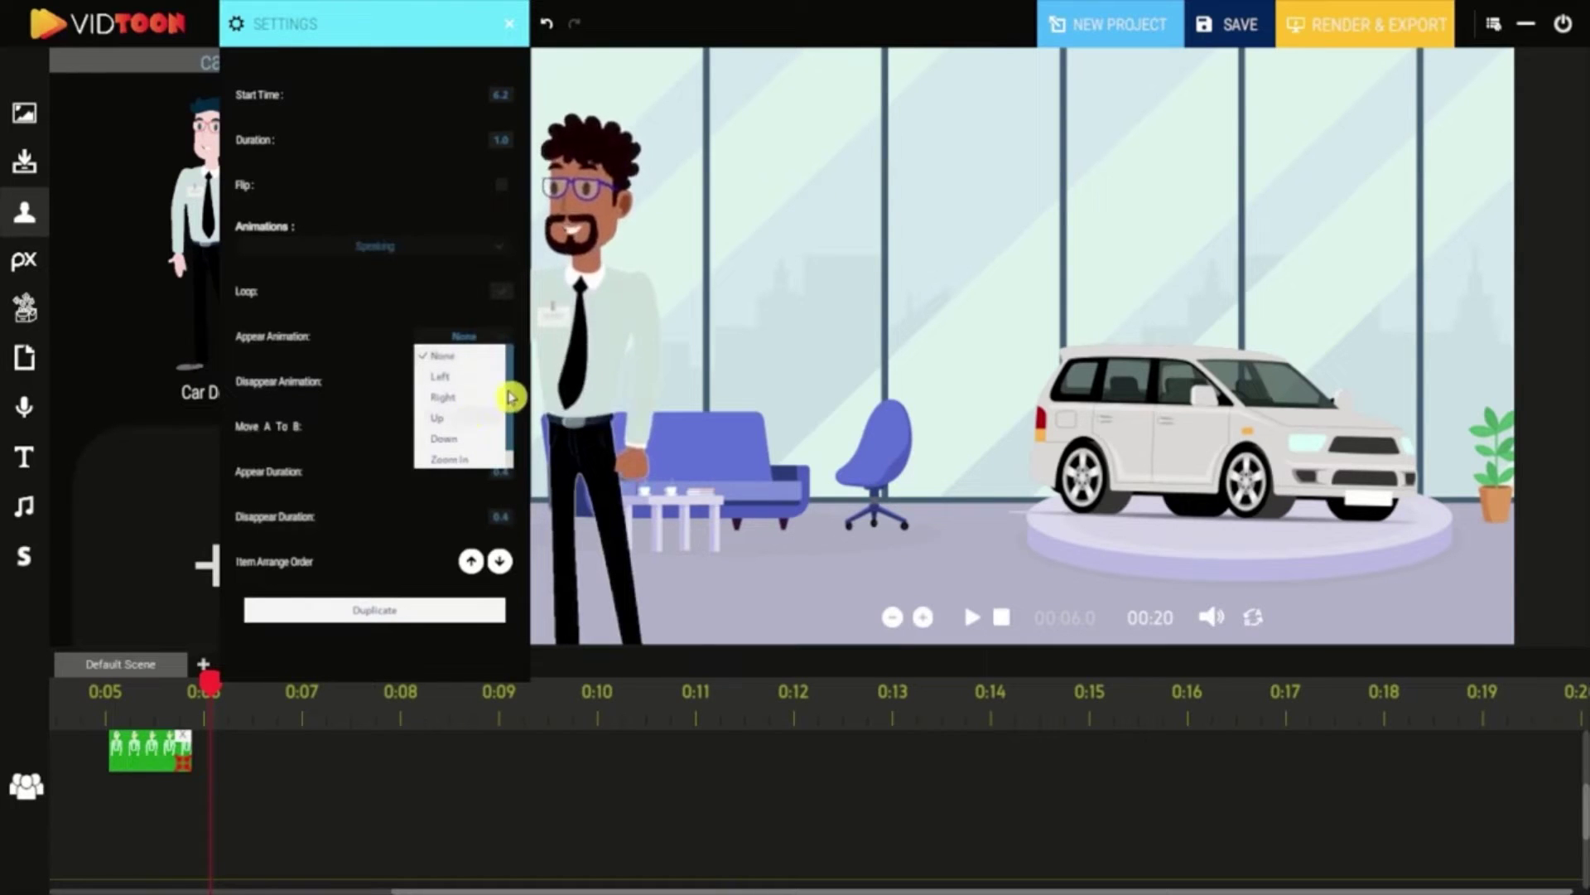
click(446, 328)
click(461, 388)
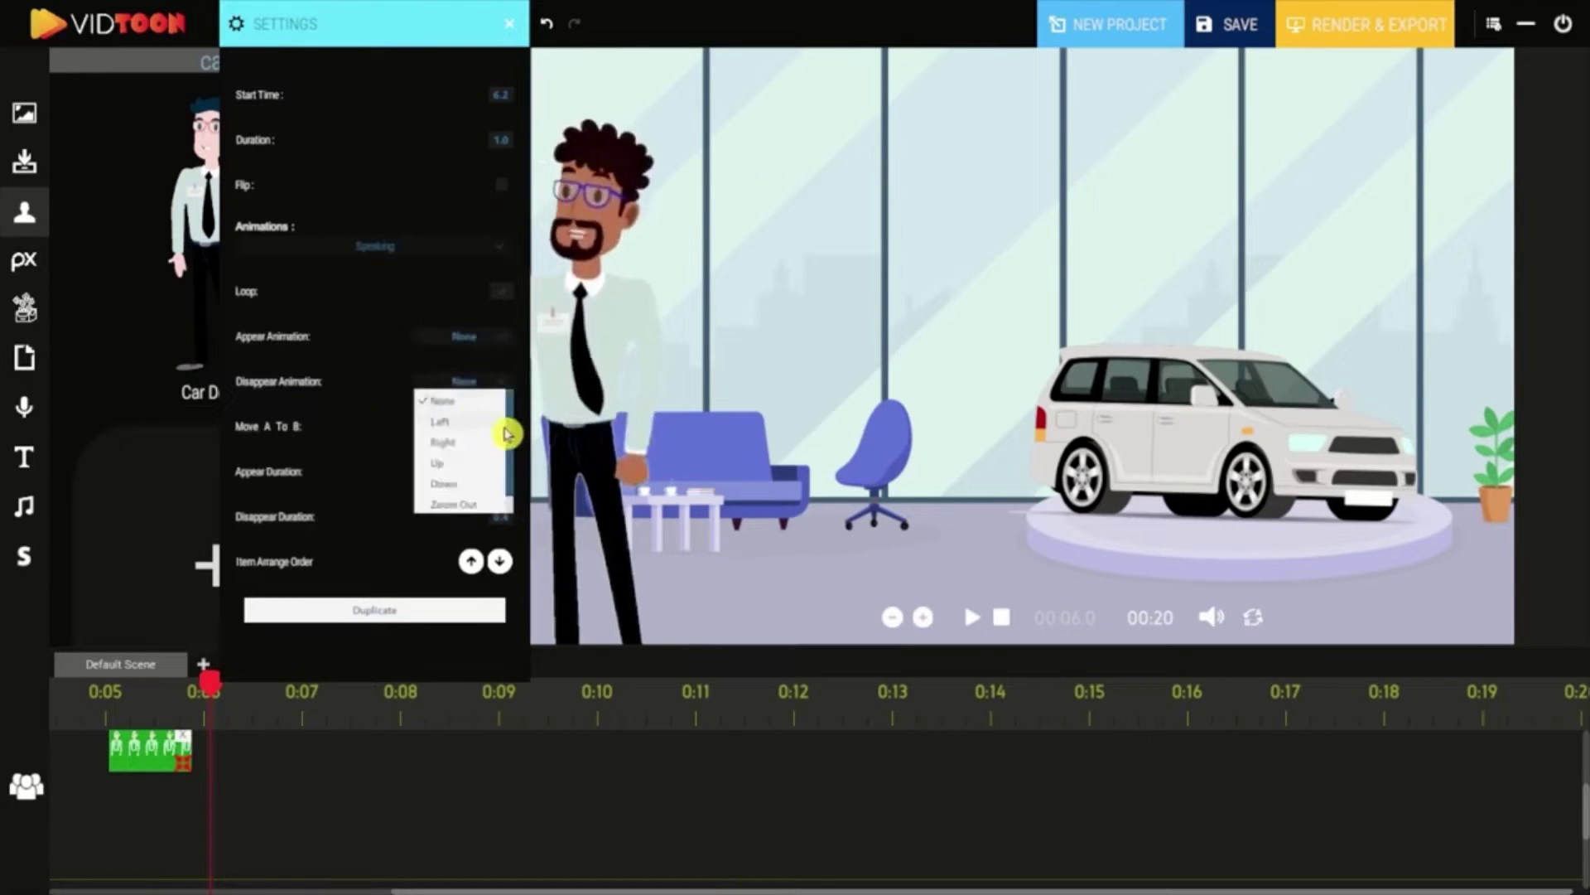
click(388, 352)
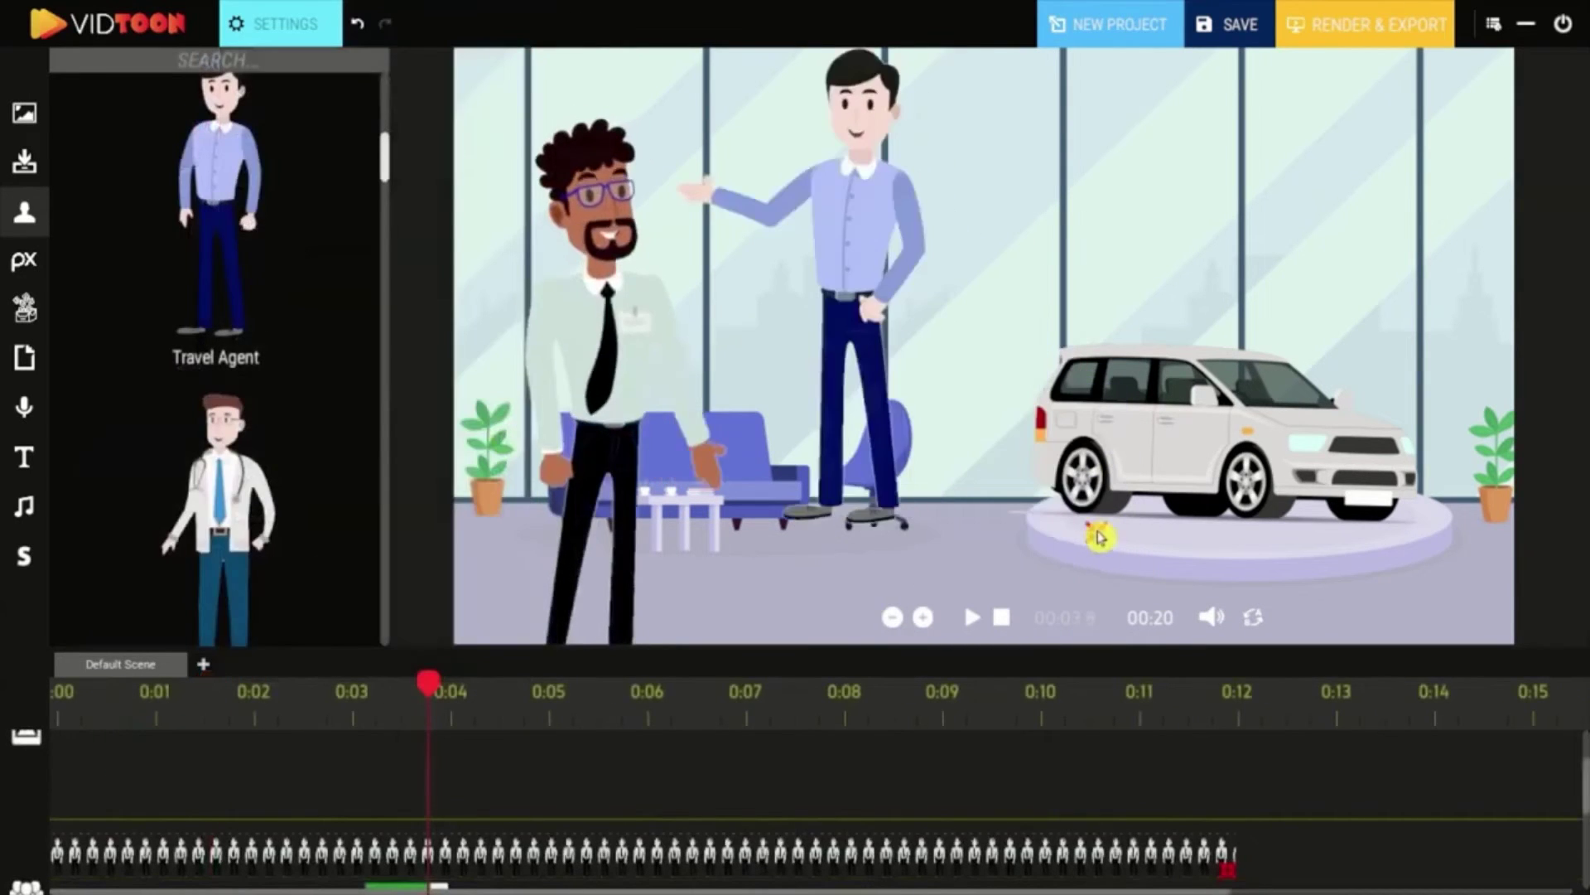
Step: Enlarge the blue-shirted character, position him between the Car Dealer and the white car, and play the scene
drag(1098, 531, 1208, 686)
drag(945, 304, 936, 389)
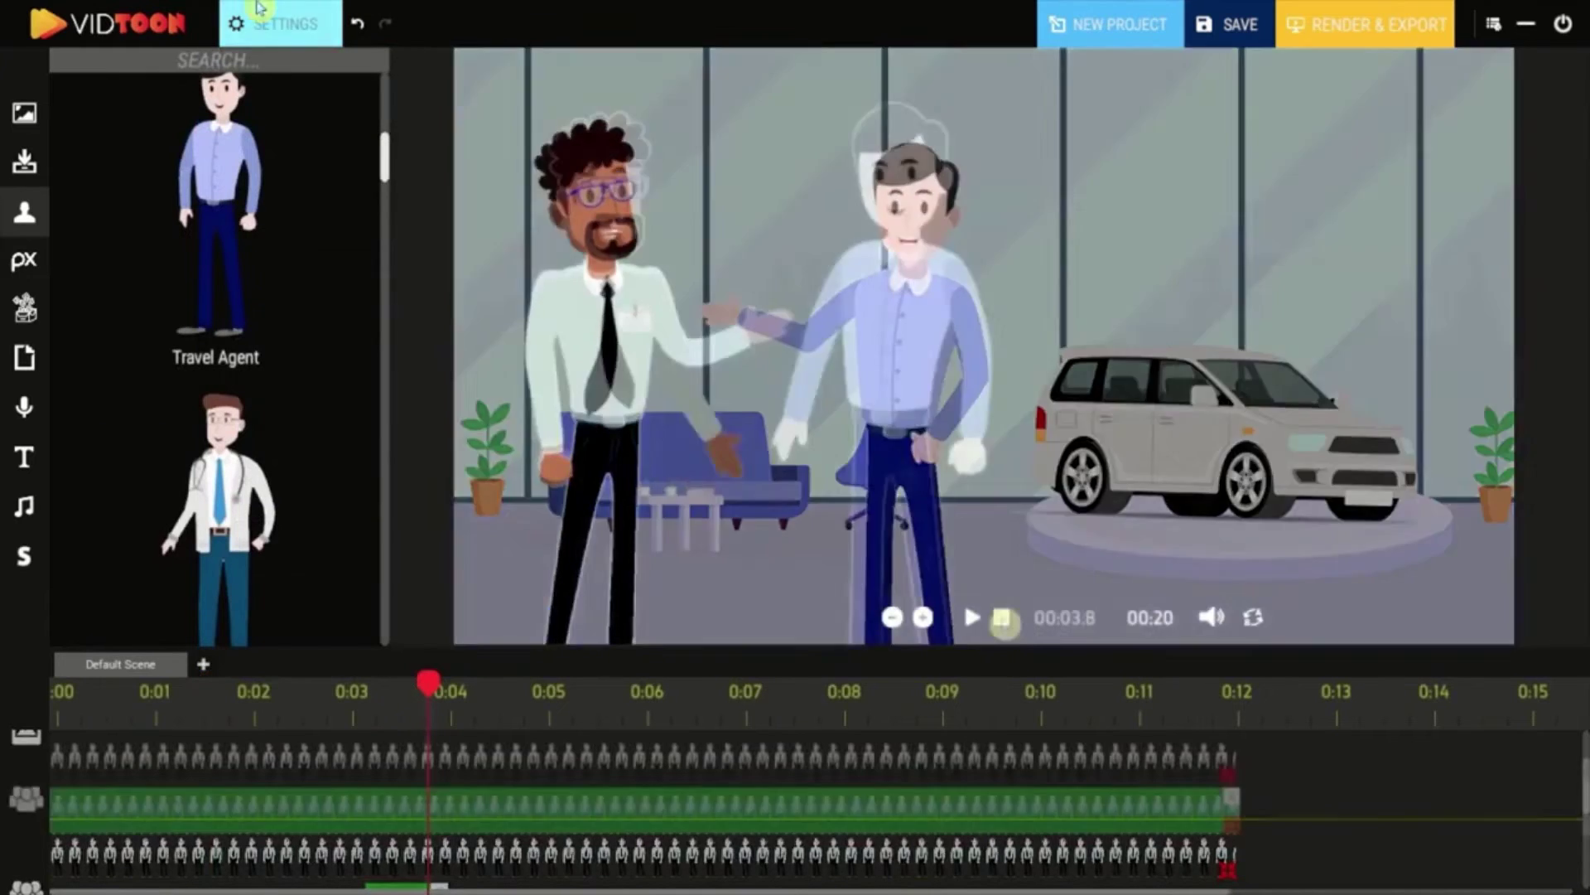
click(969, 617)
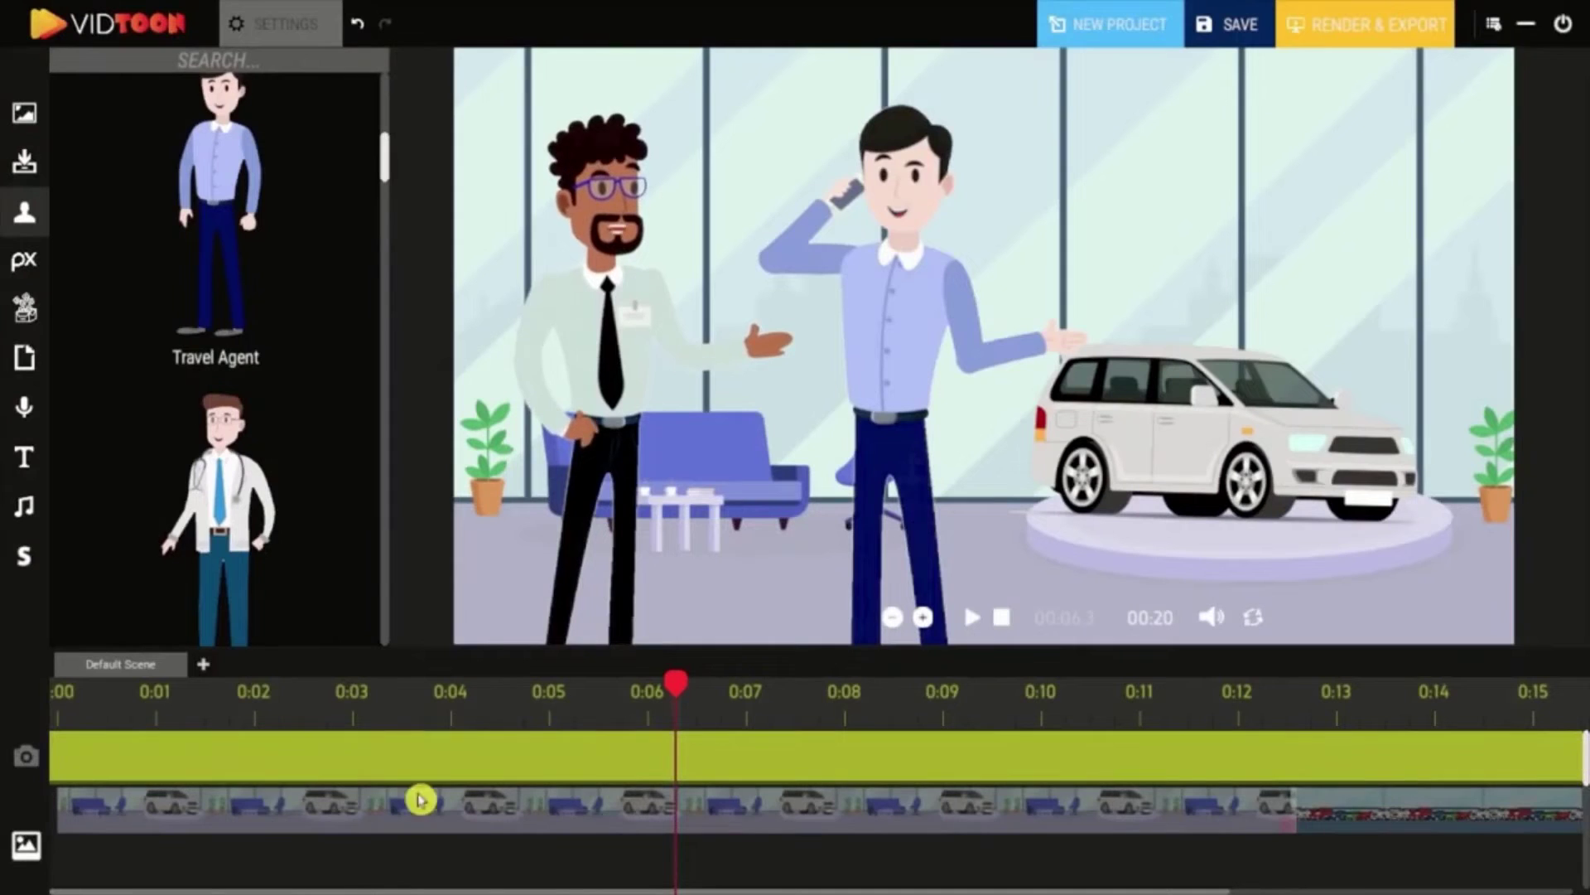
Step: Add a camera at the 2-second mark and extend it to about 4 seconds
click(219, 775)
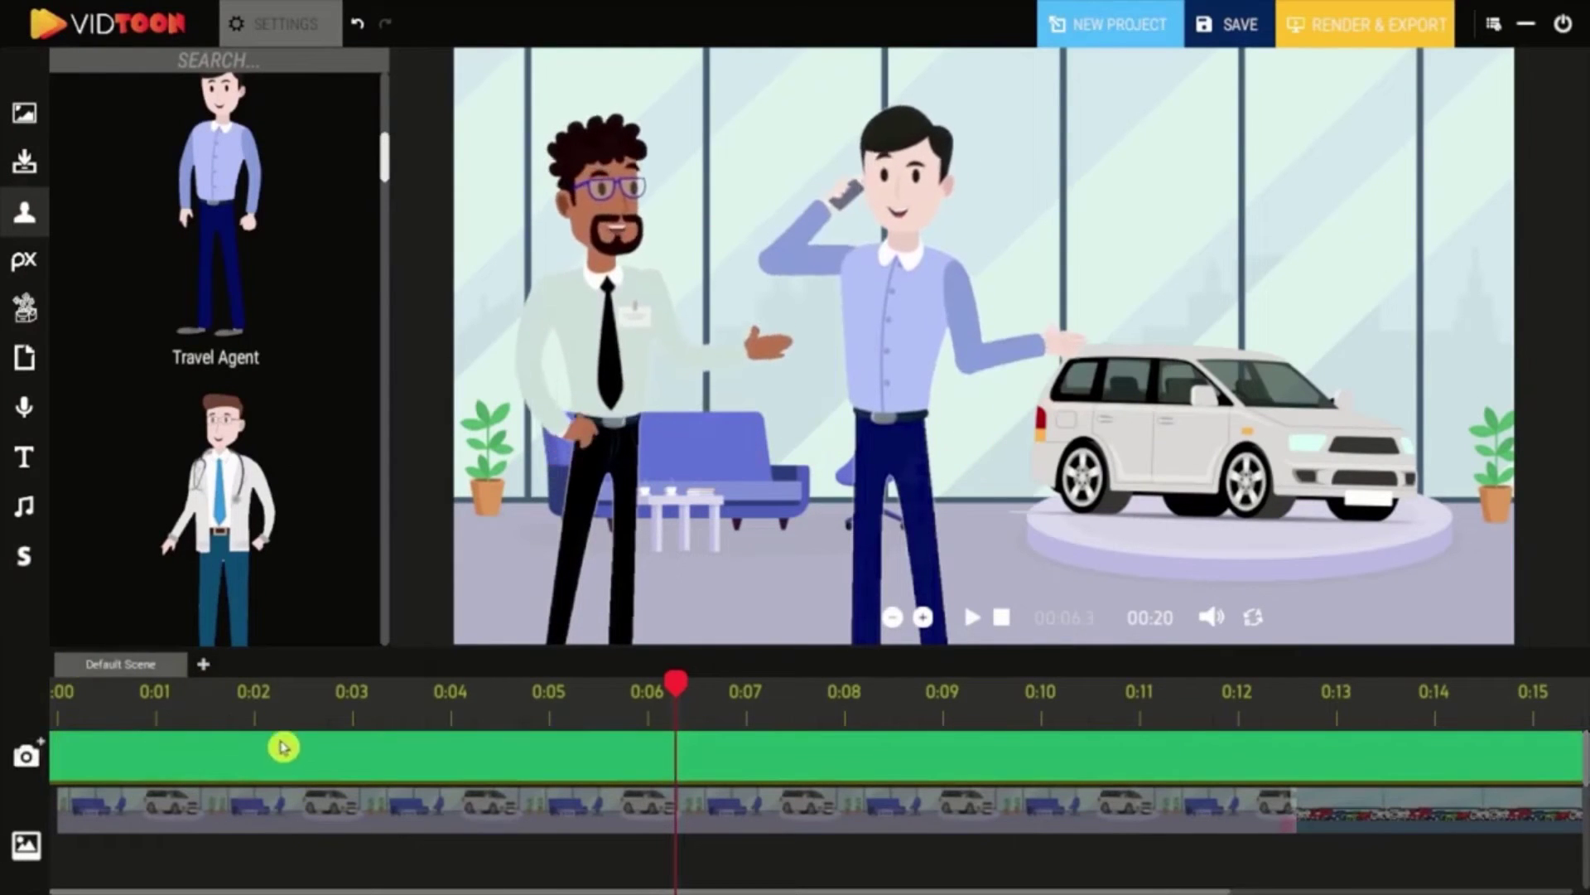
drag(565, 694, 253, 709)
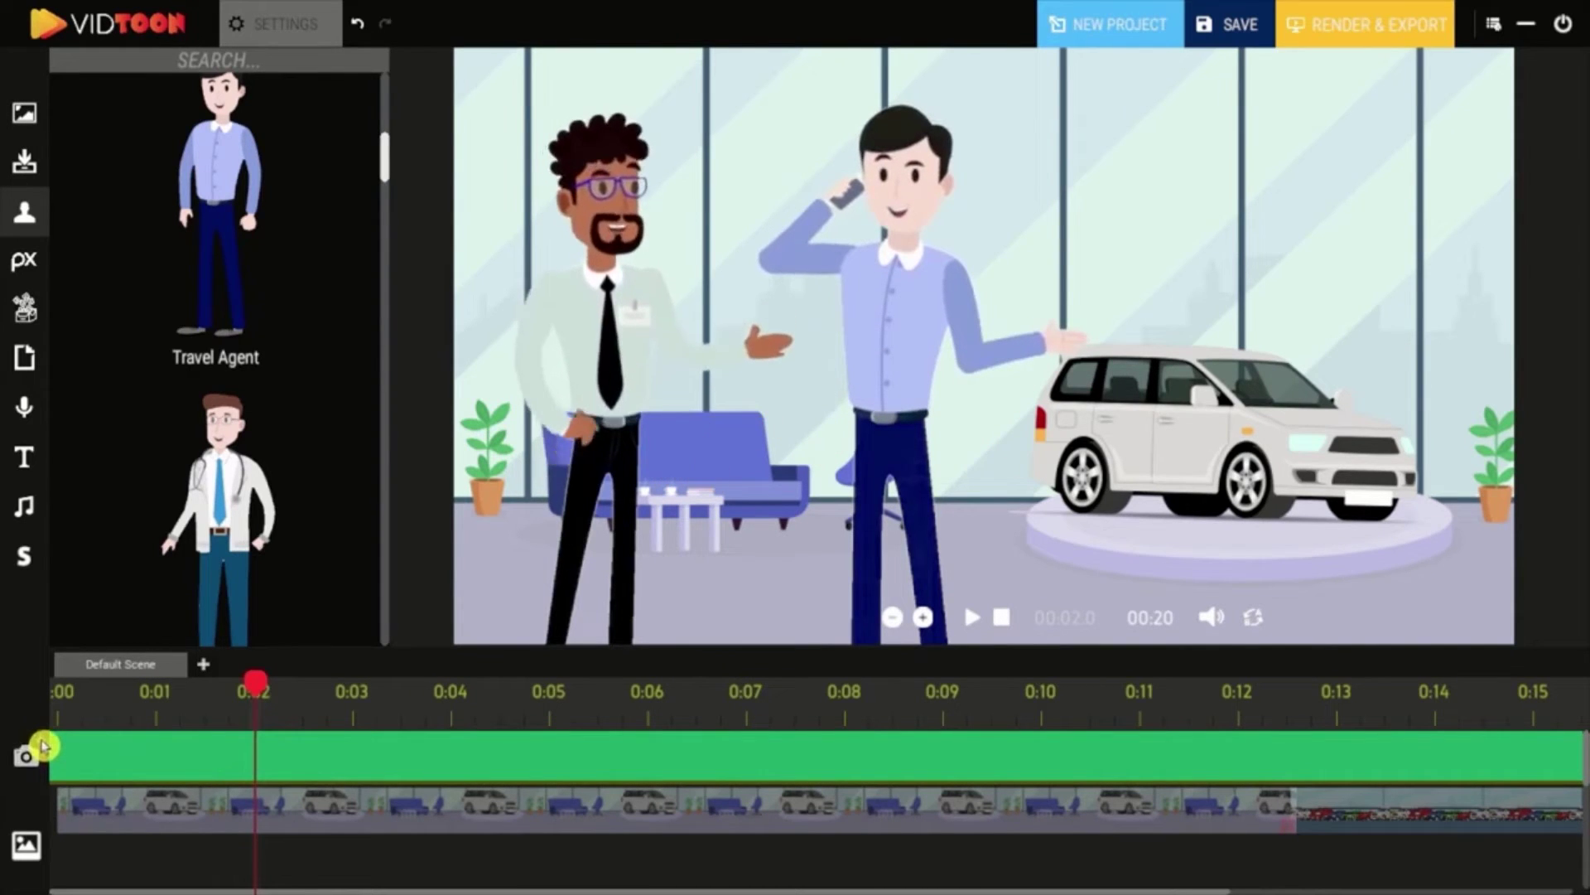
click(43, 745)
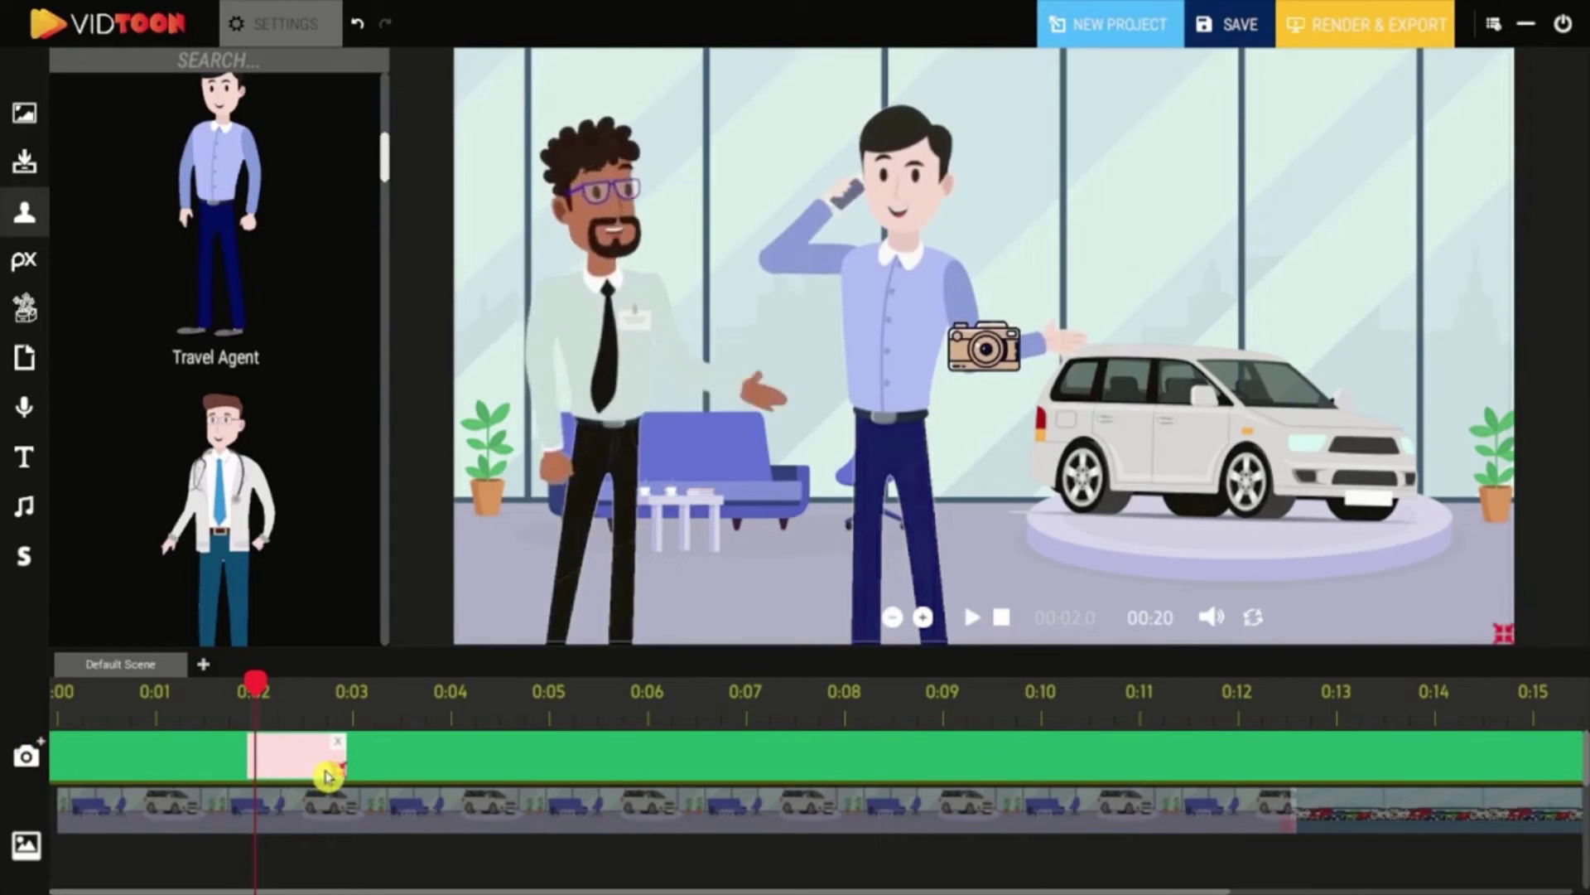
drag(345, 774, 456, 773)
Step: Shrink the camera's frame around the two characters for a close-up and preview the zoom
drag(1503, 635, 1060, 454)
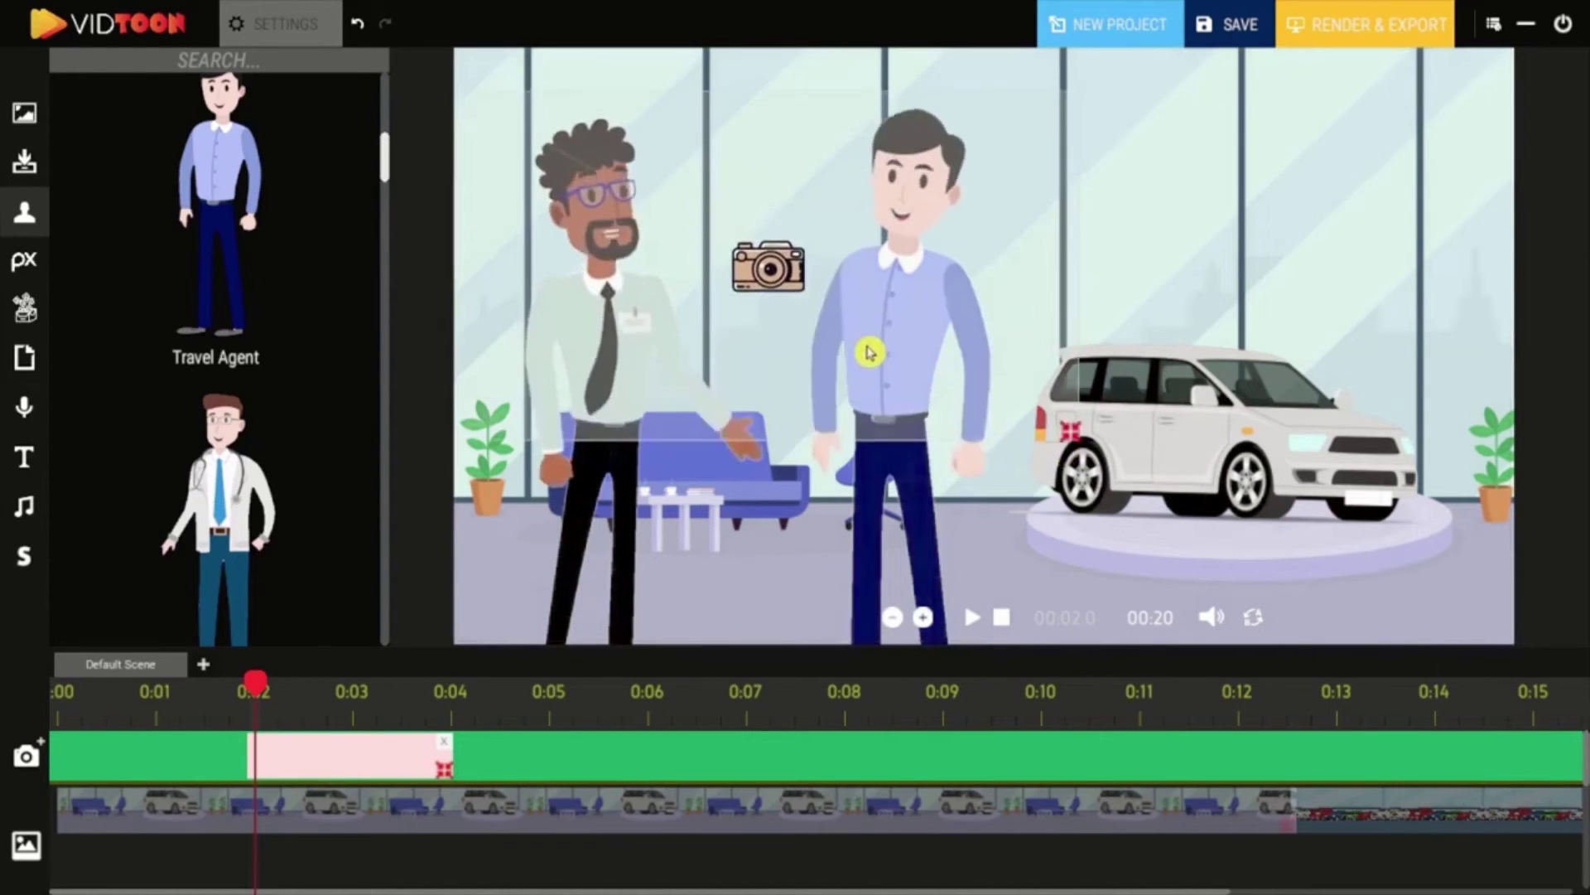
click(970, 620)
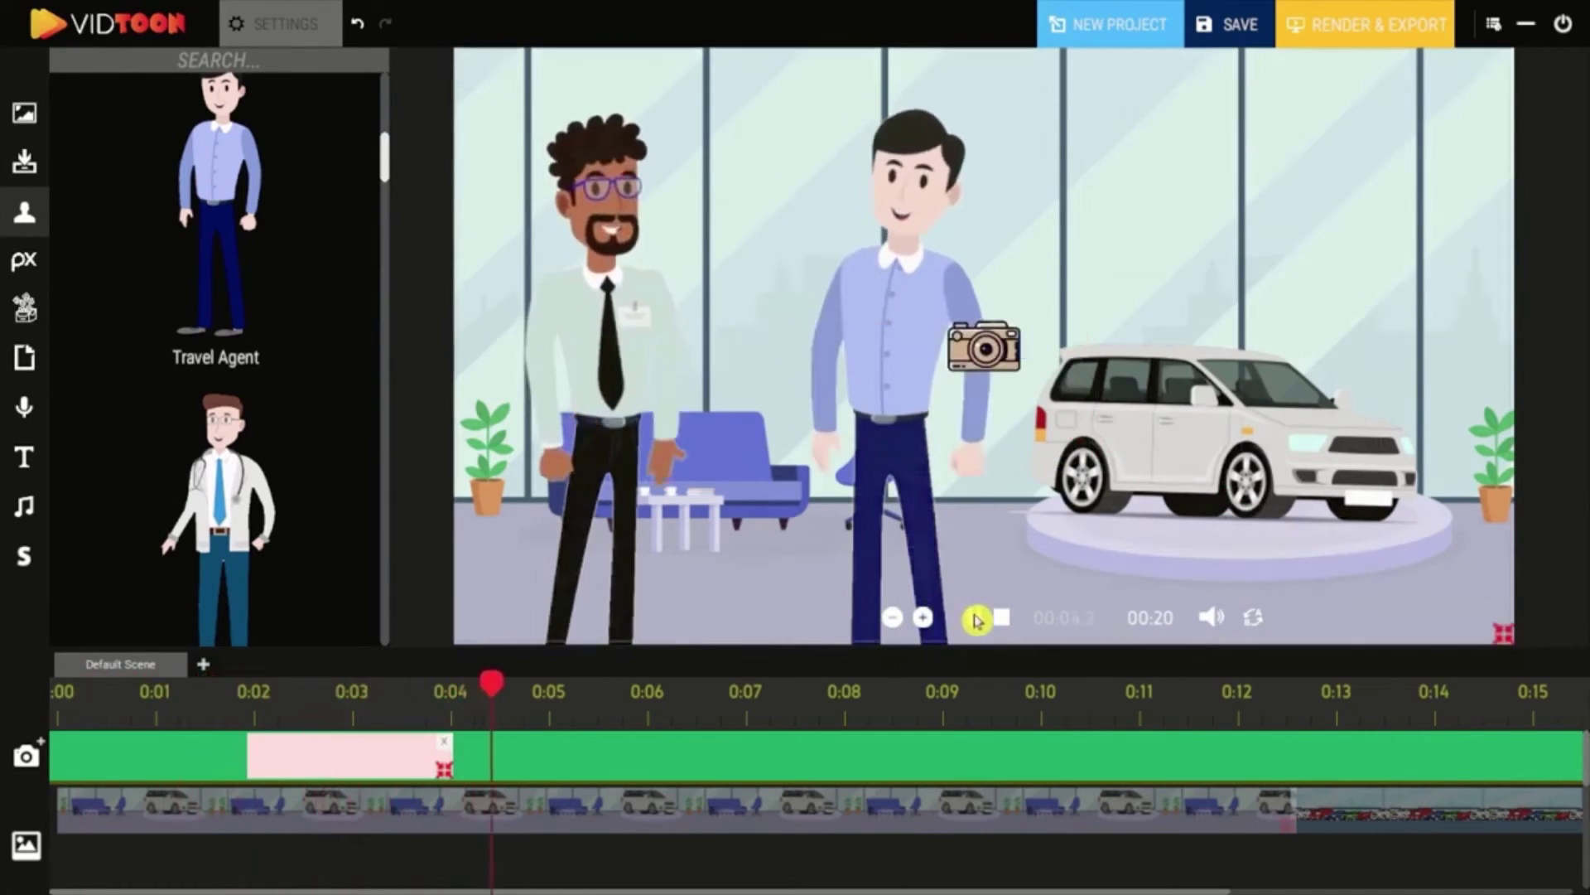
click(973, 618)
Step: Add a second camera at the 4-second mark and extend it to about 6 seconds
drag(557, 686, 453, 713)
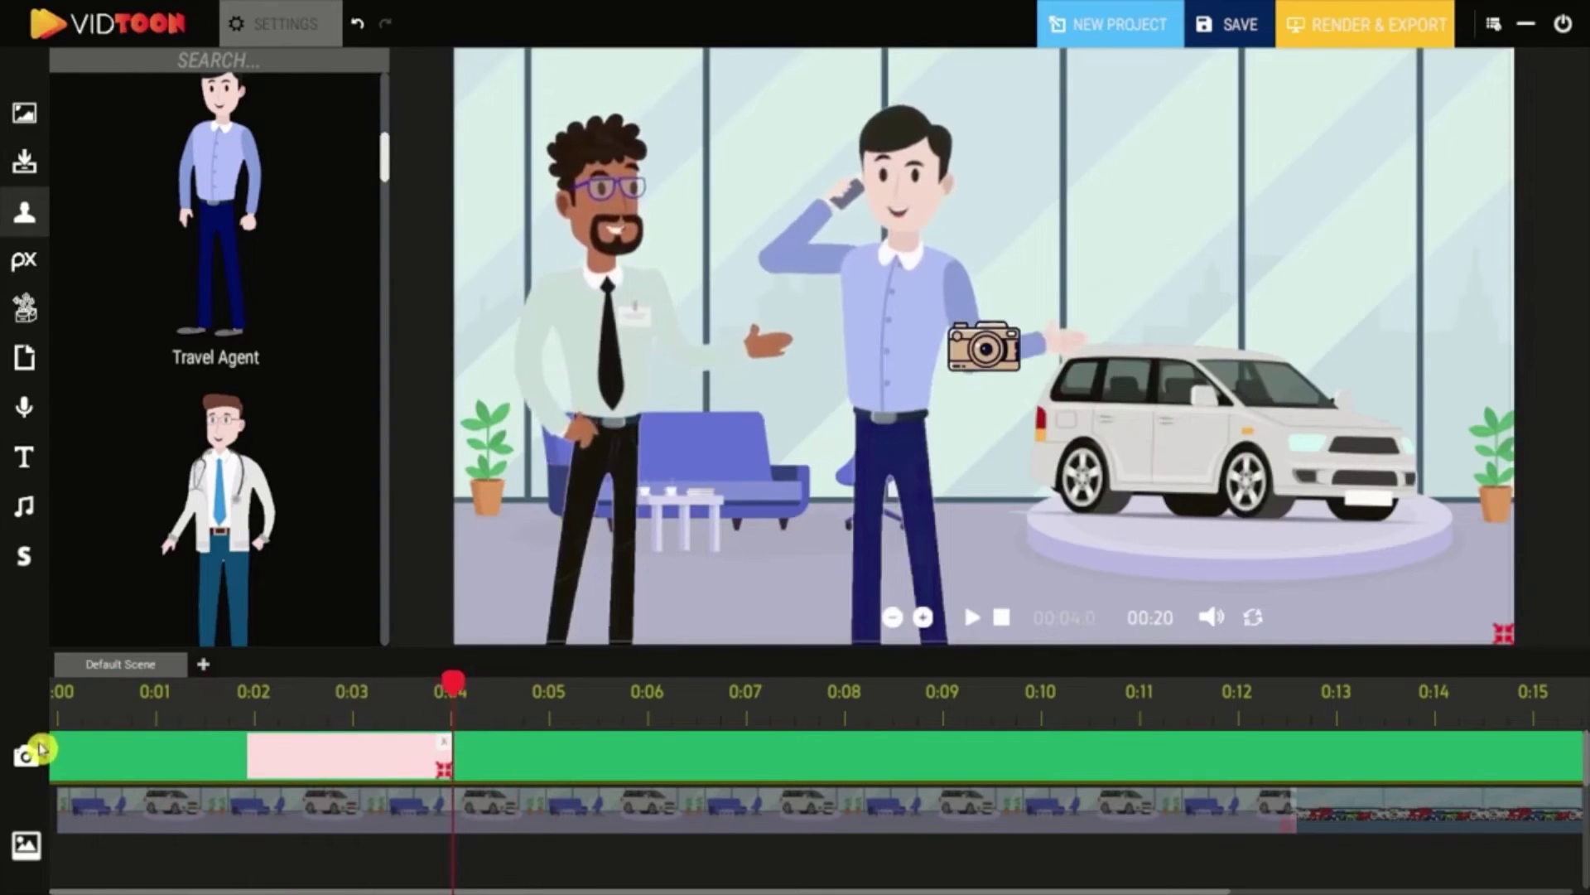
click(25, 756)
drag(539, 770, 650, 770)
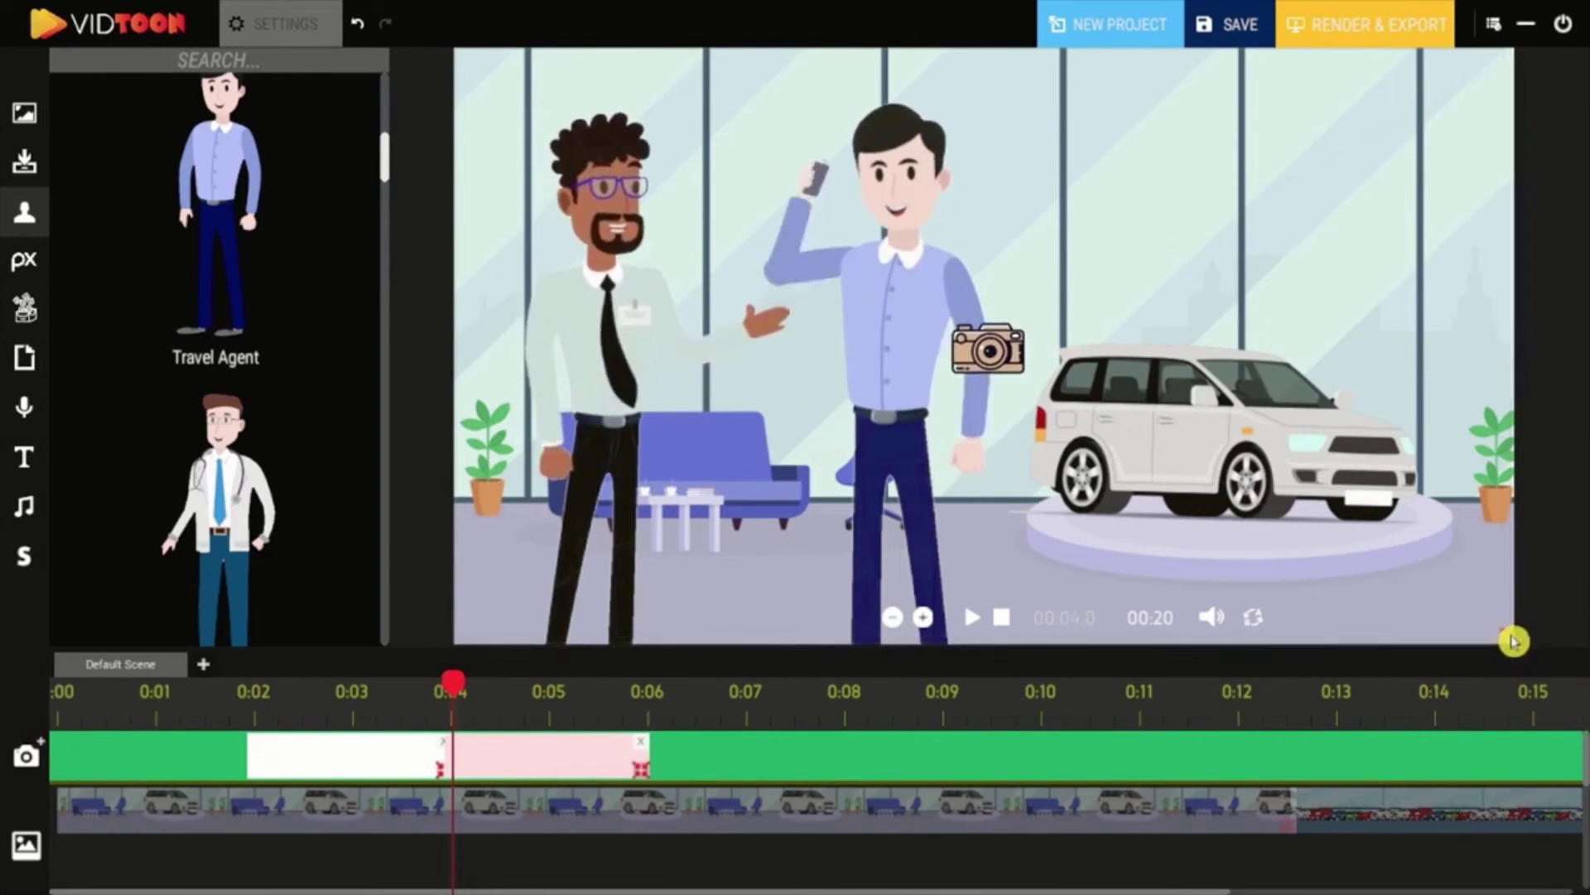
Step: Preview the camera movements, stopping and restarting the playback of the scene
click(973, 619)
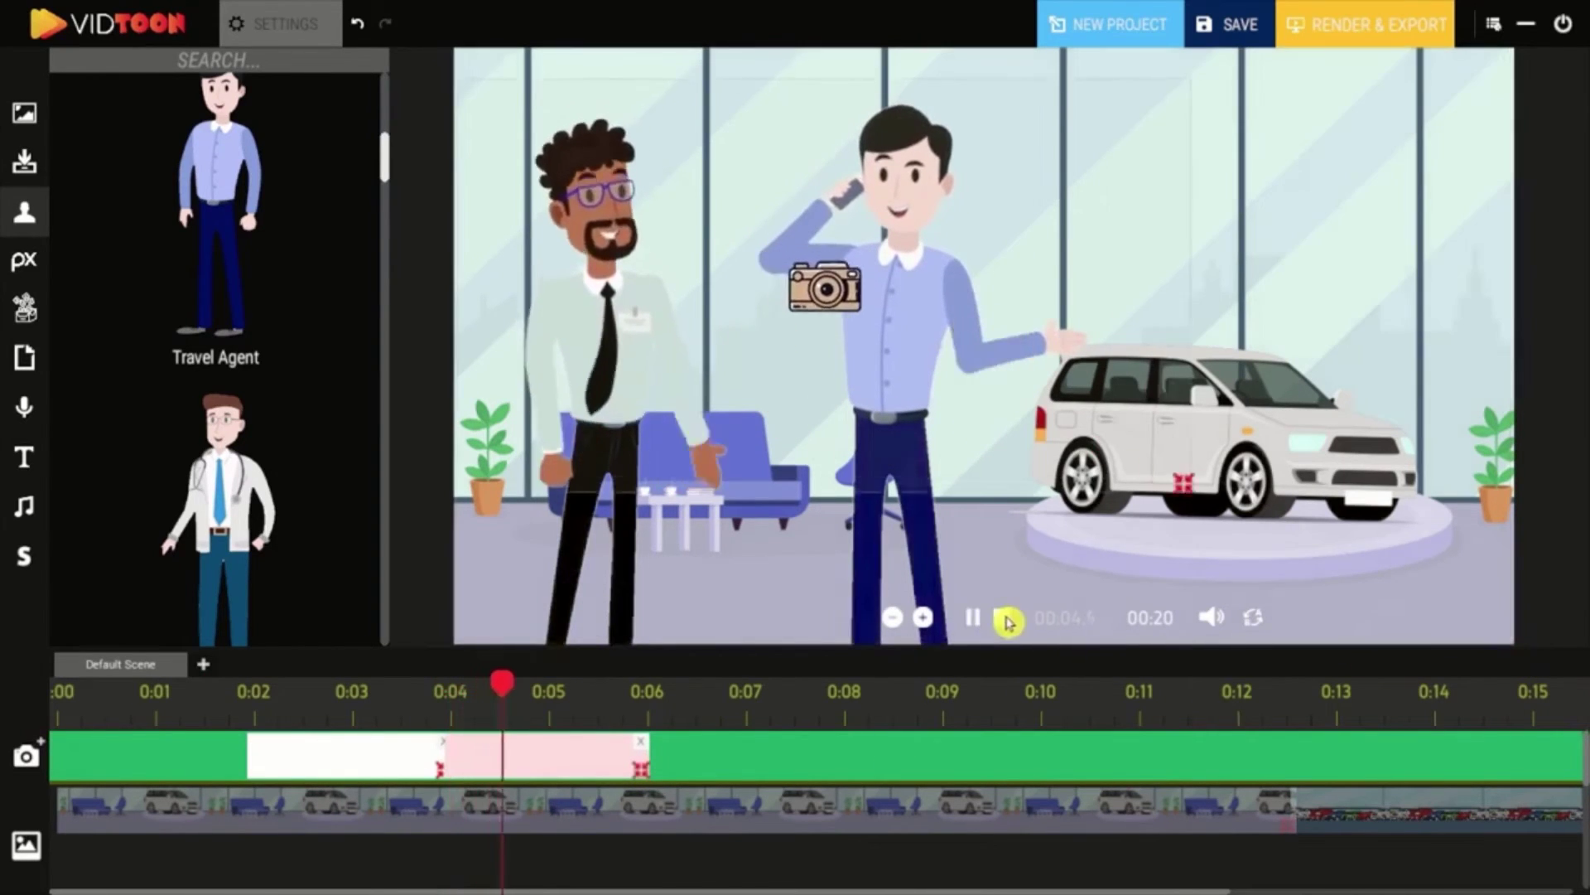
click(1002, 617)
click(976, 619)
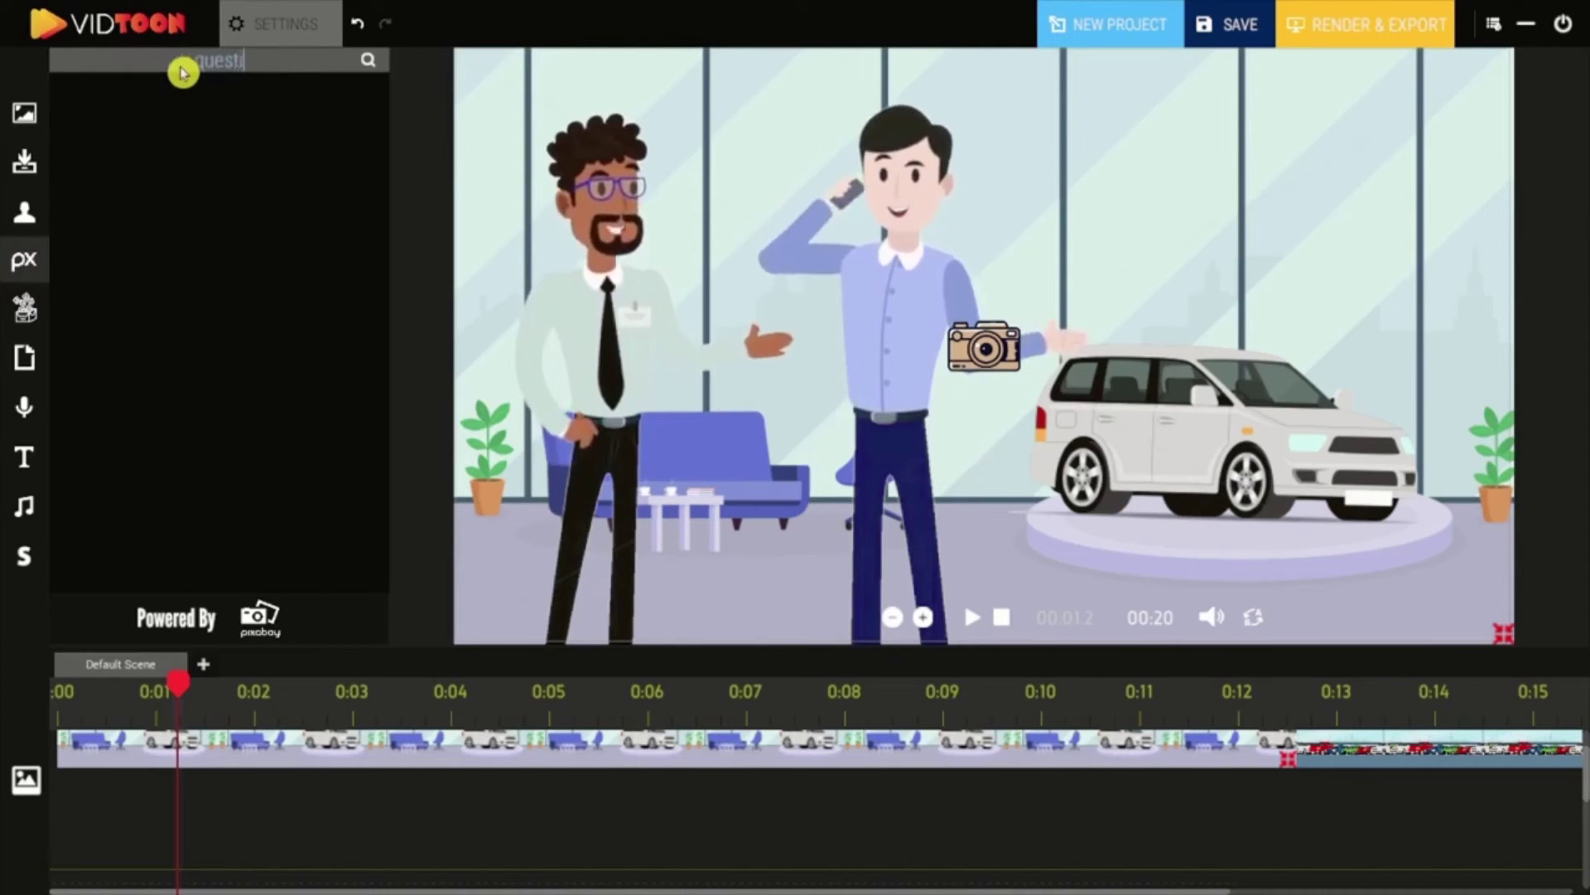
Step: Search the Pixabay images for "question" and download the picture of red triangular question-mark signs
text(ion)
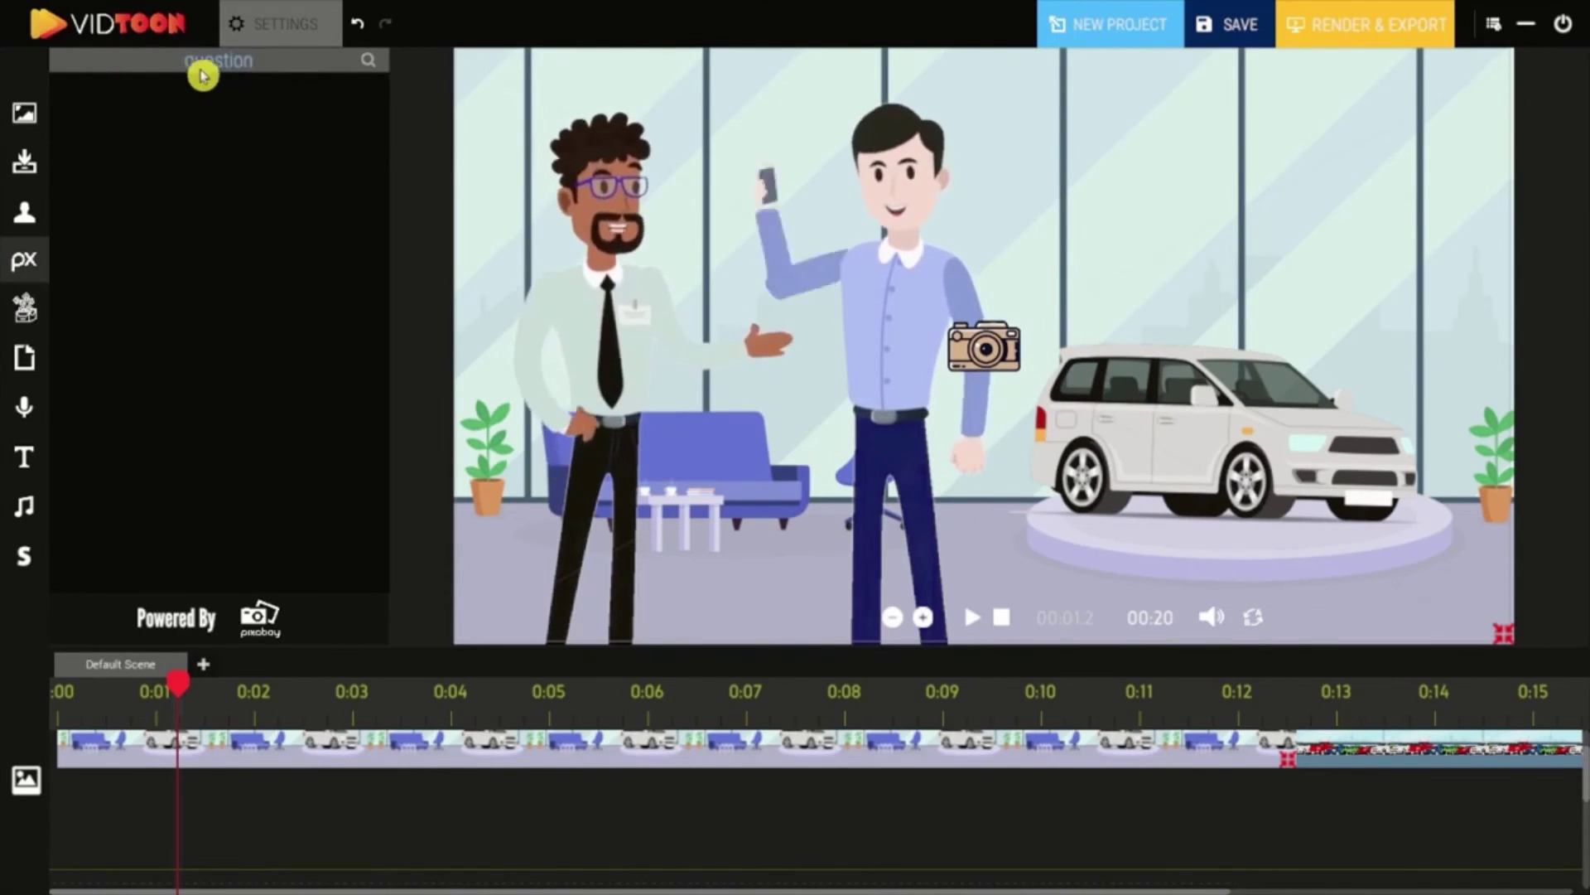
click(371, 61)
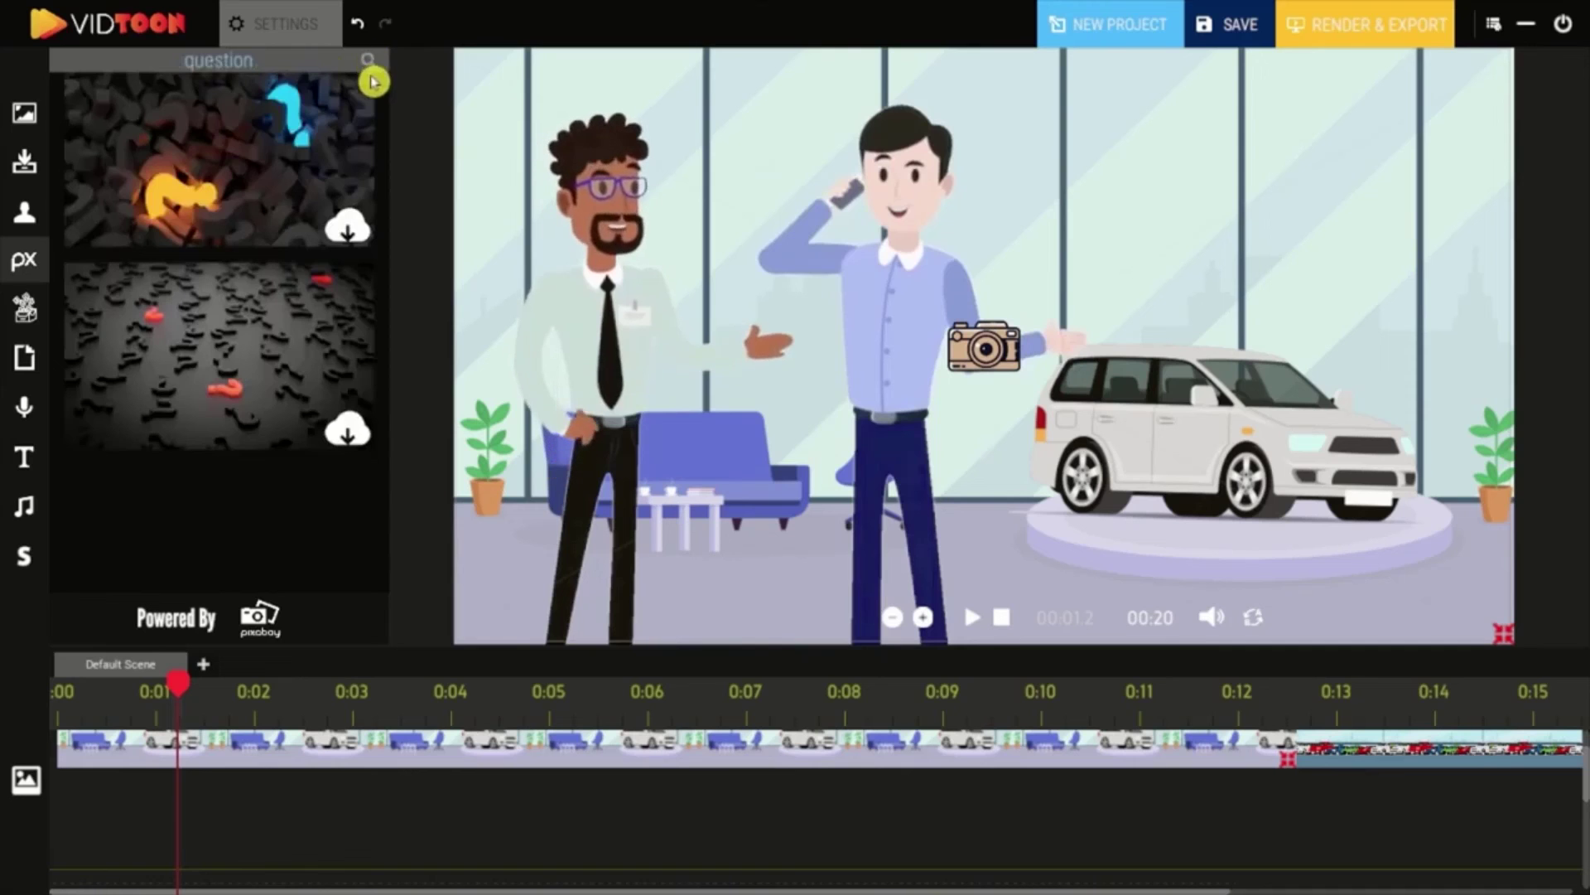
drag(390, 163, 383, 514)
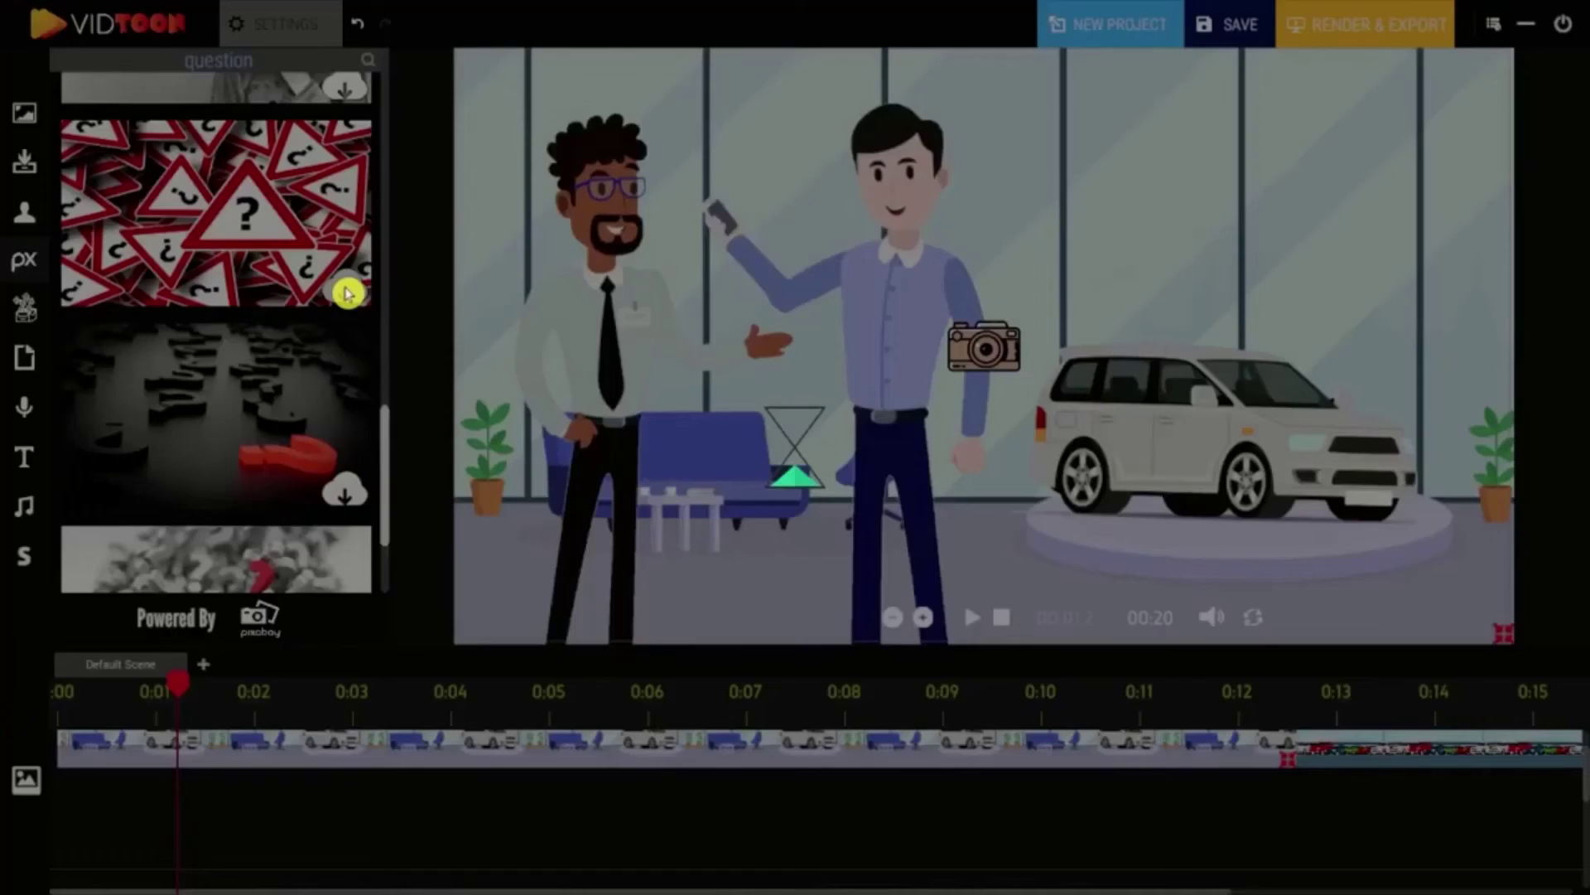
click(347, 290)
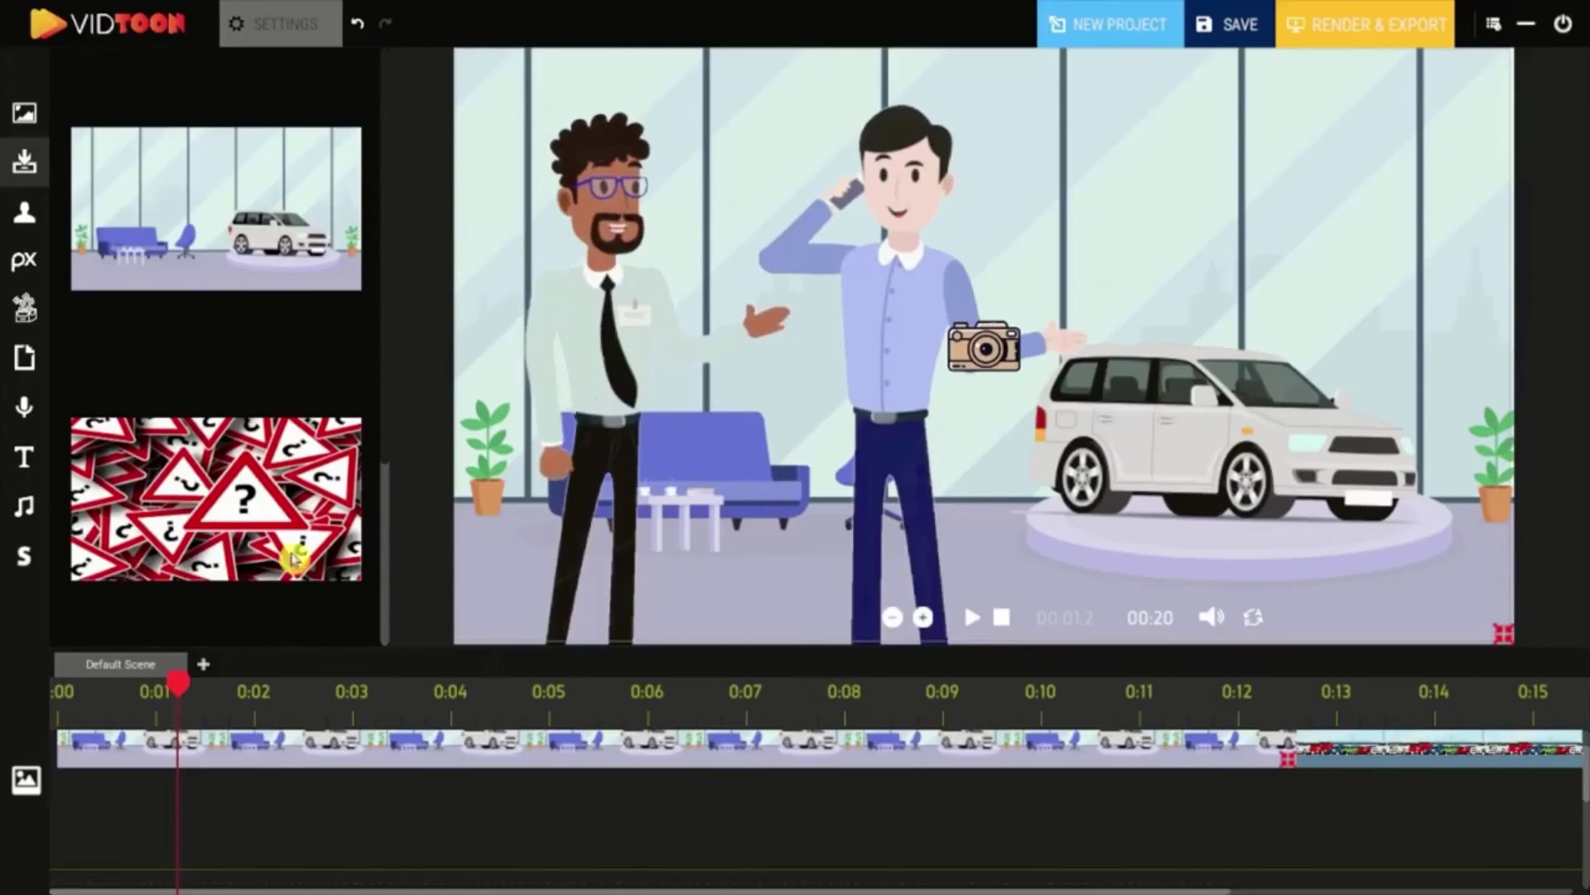
Step: Place the question-mark sign picture above the car, flipped, with Move A To B ending on the car
drag(638, 414, 1240, 178)
click(280, 24)
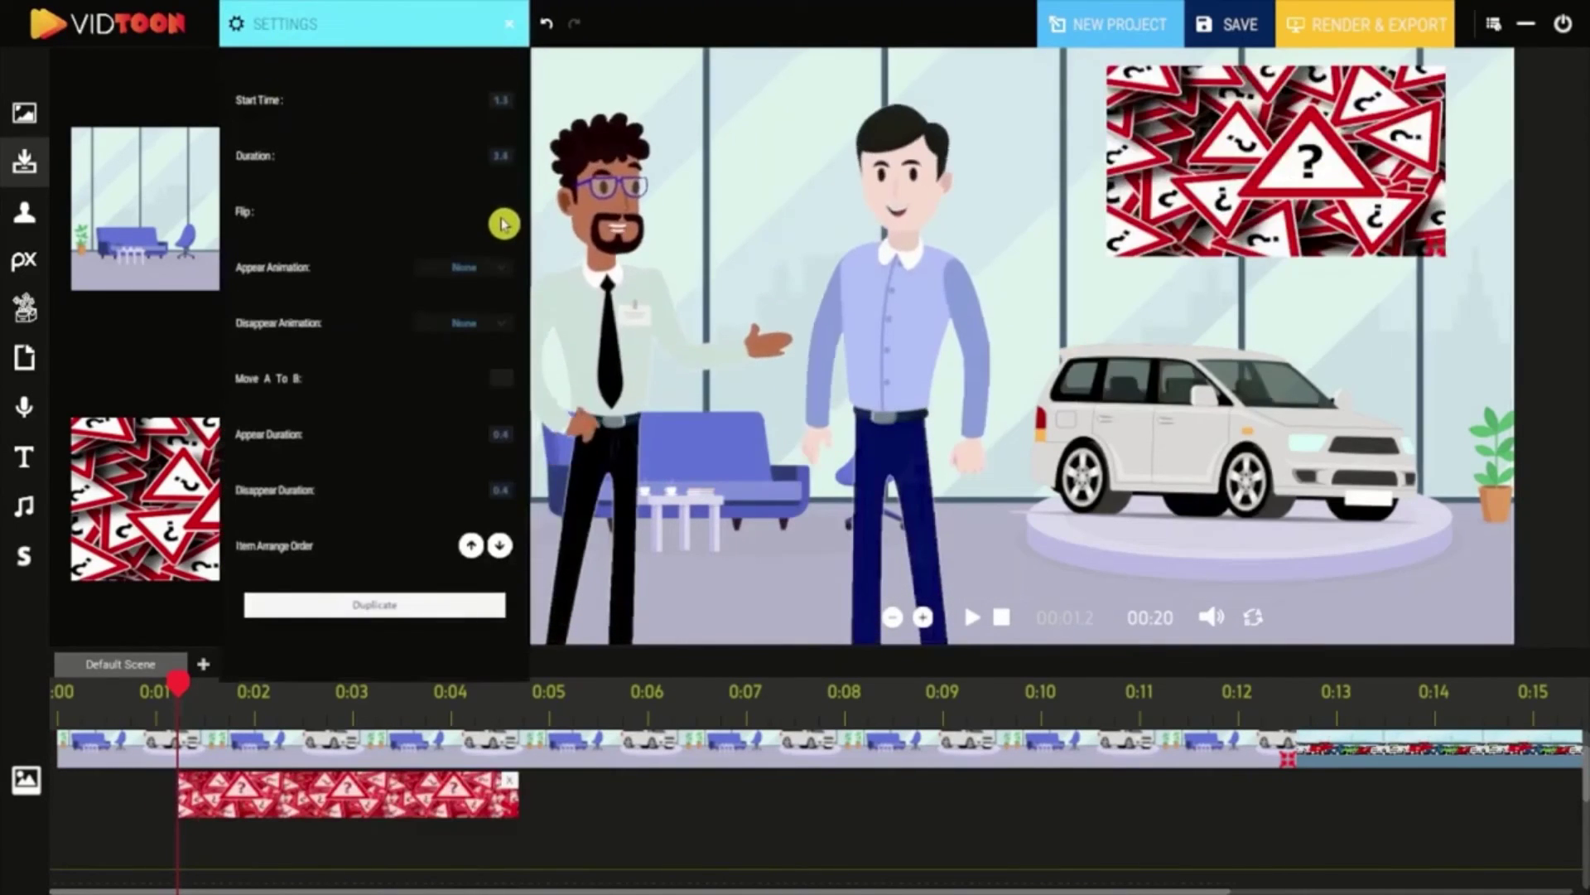
click(504, 219)
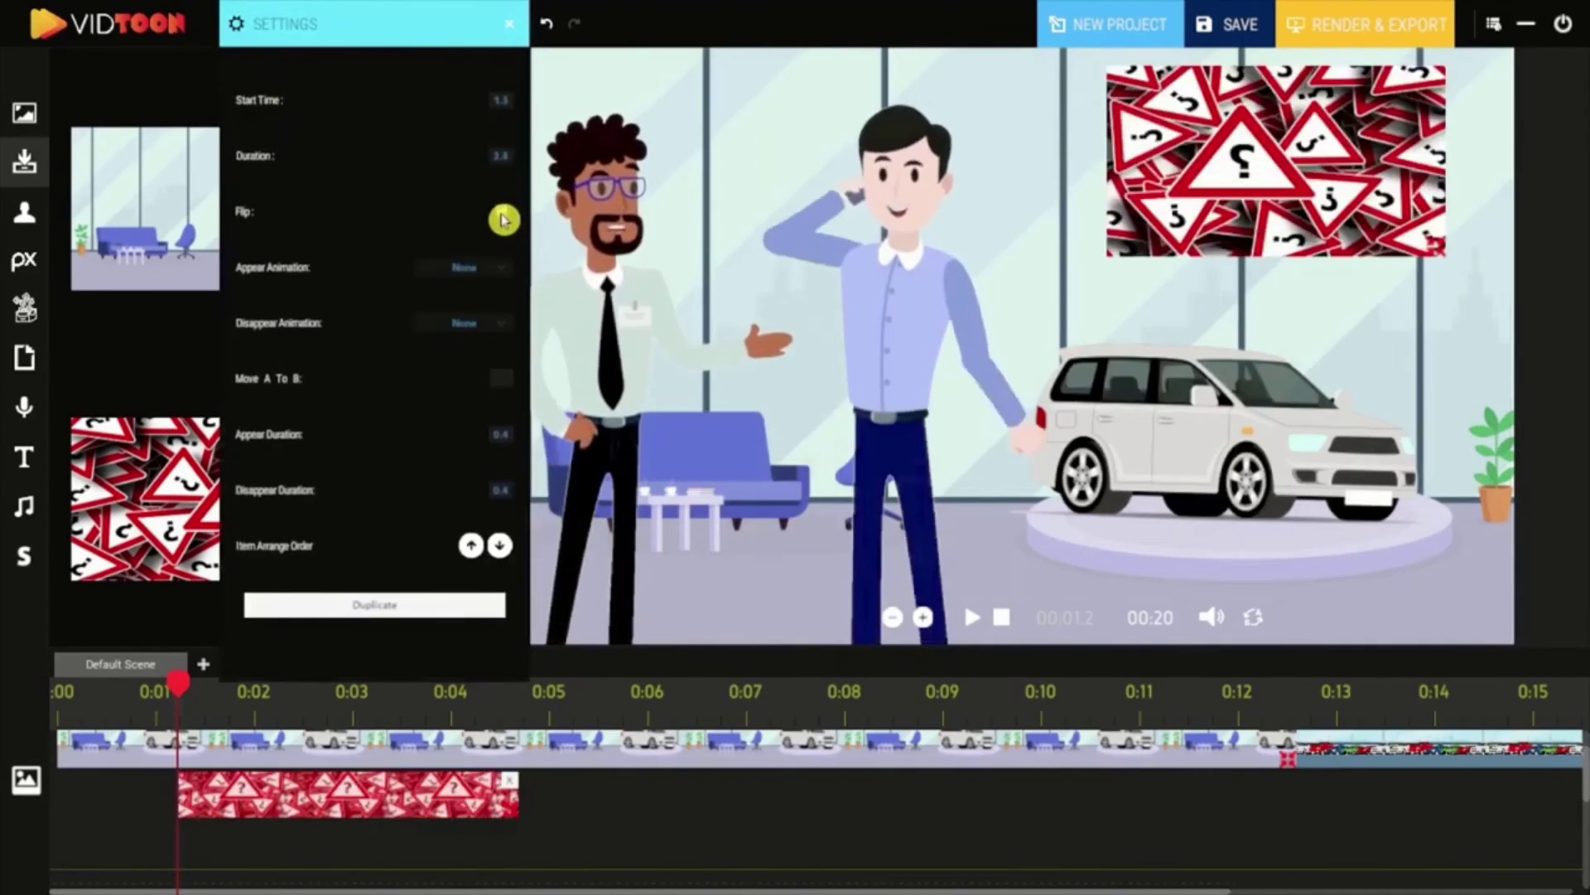
click(502, 217)
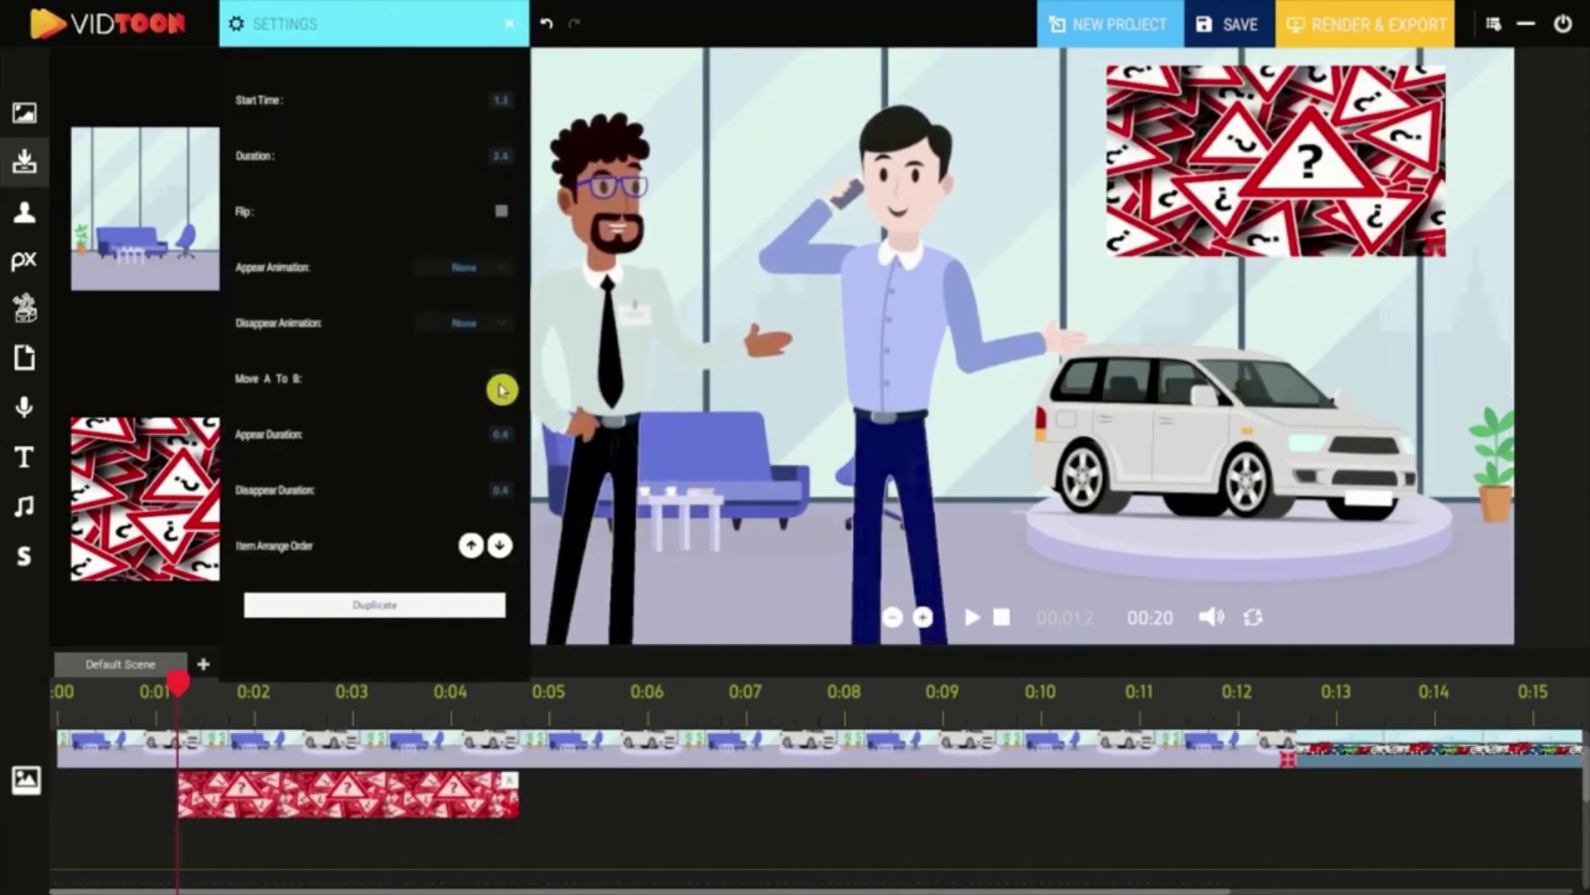
drag(1276, 166, 1267, 386)
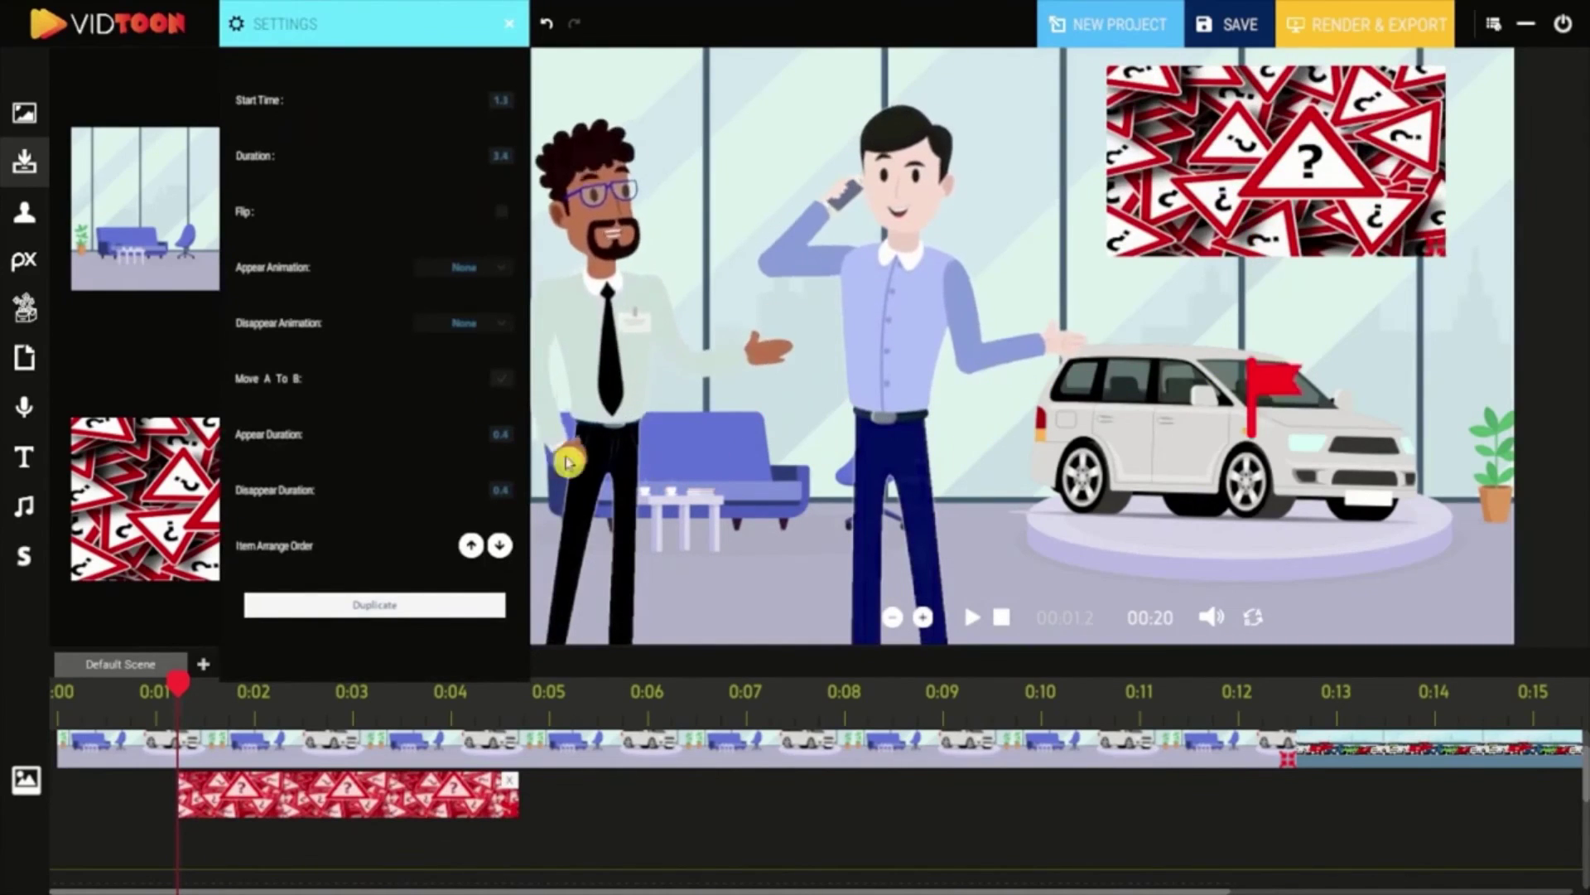
Step: Duplicate the question-mark sign picture and remove both copies from the timeline
click(401, 611)
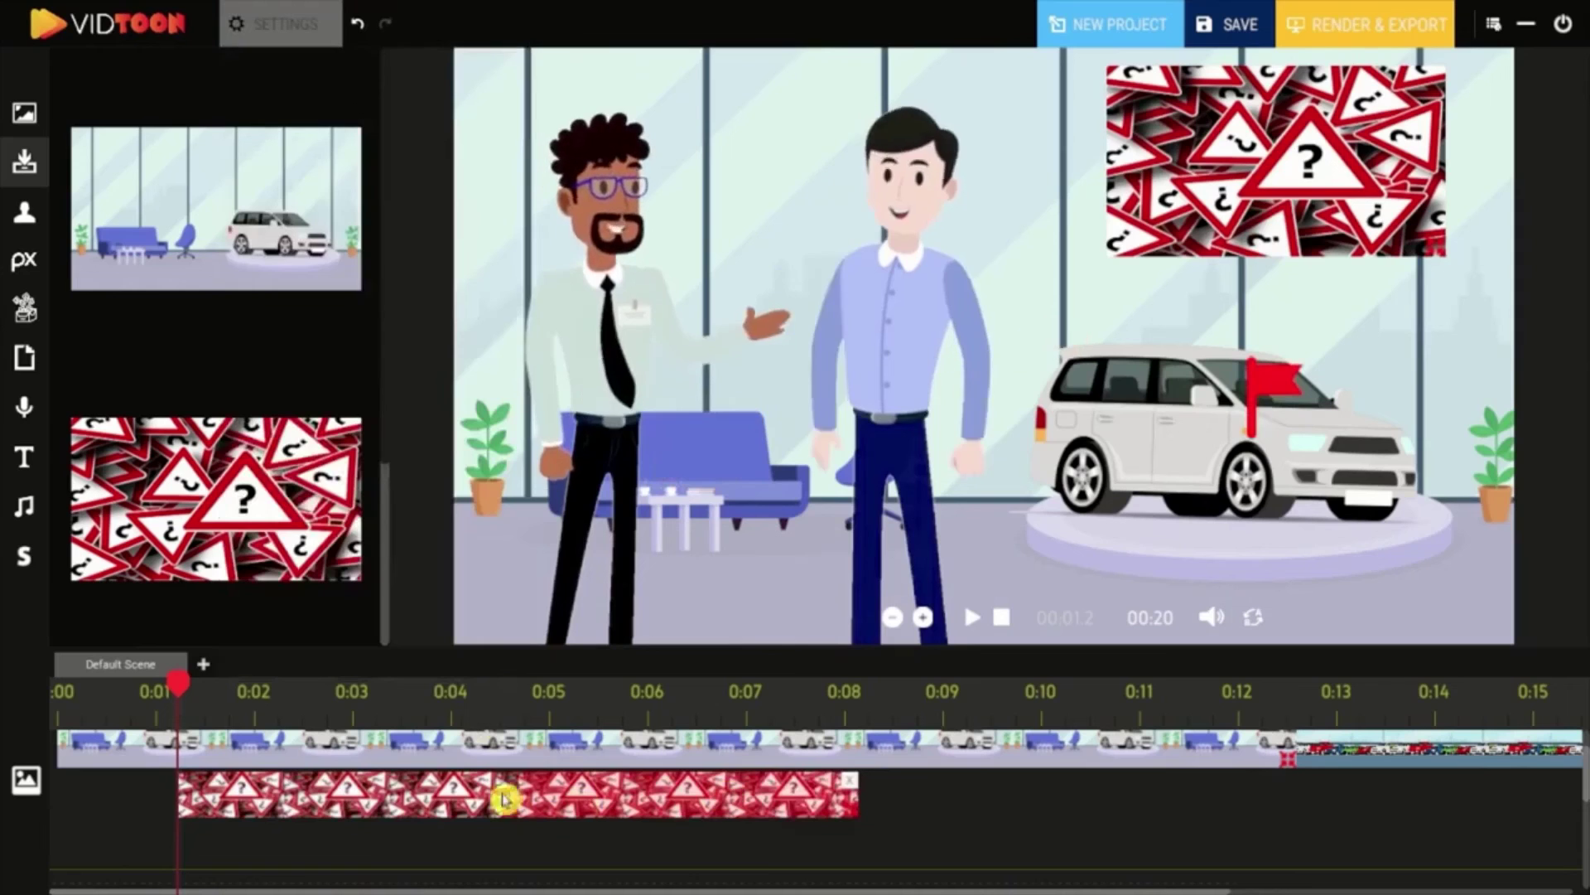
click(850, 781)
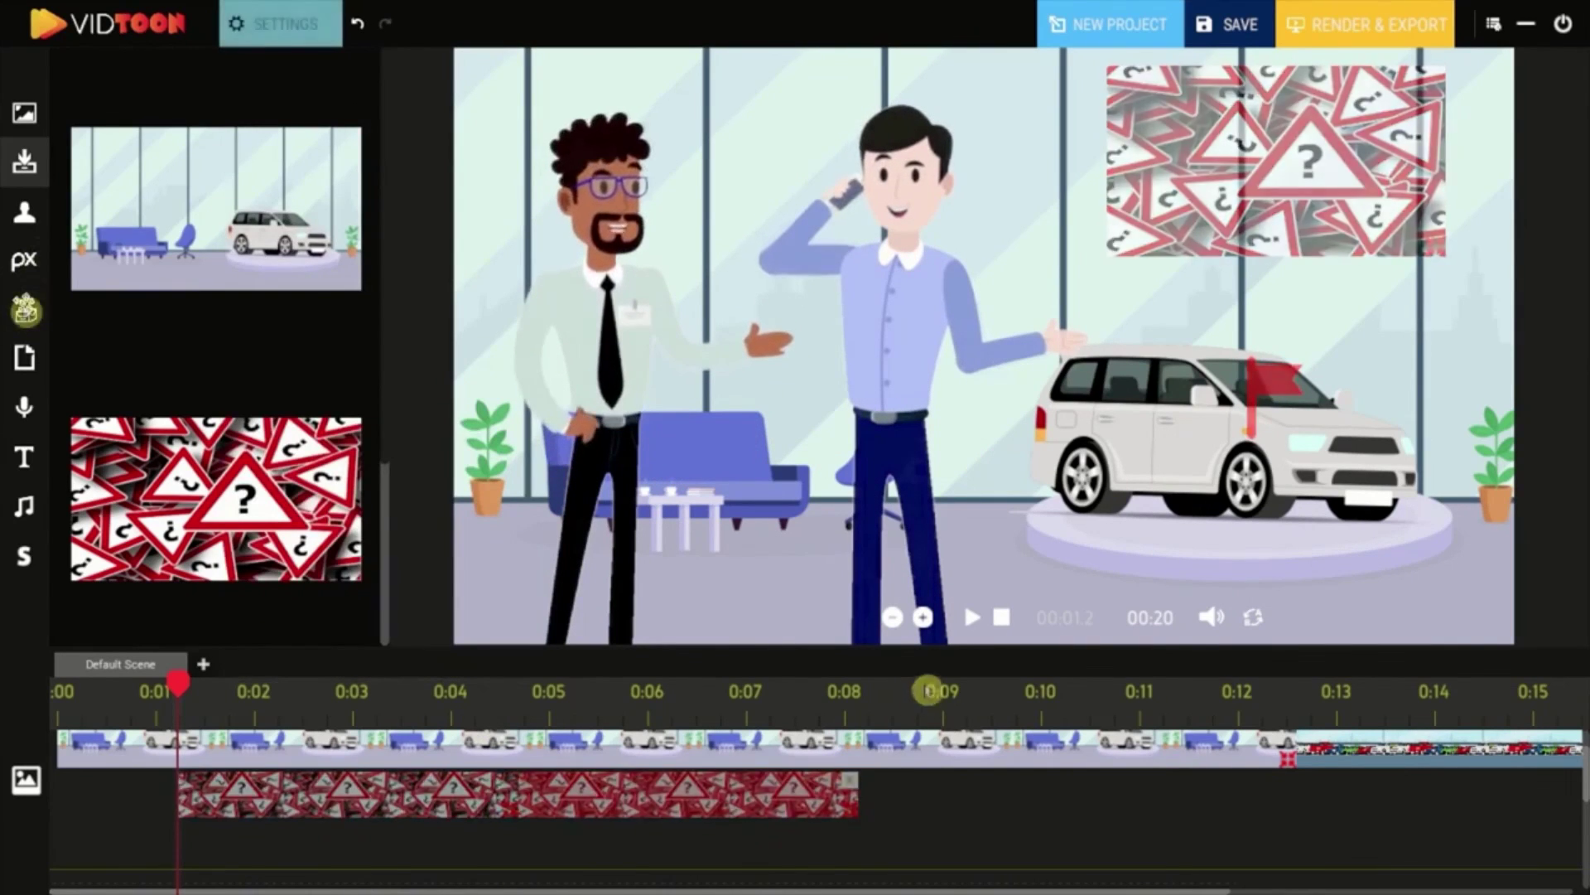
Step: Search the IconFinder icons for "Money" and download the green banknote icon with three coin stacks
click(25, 311)
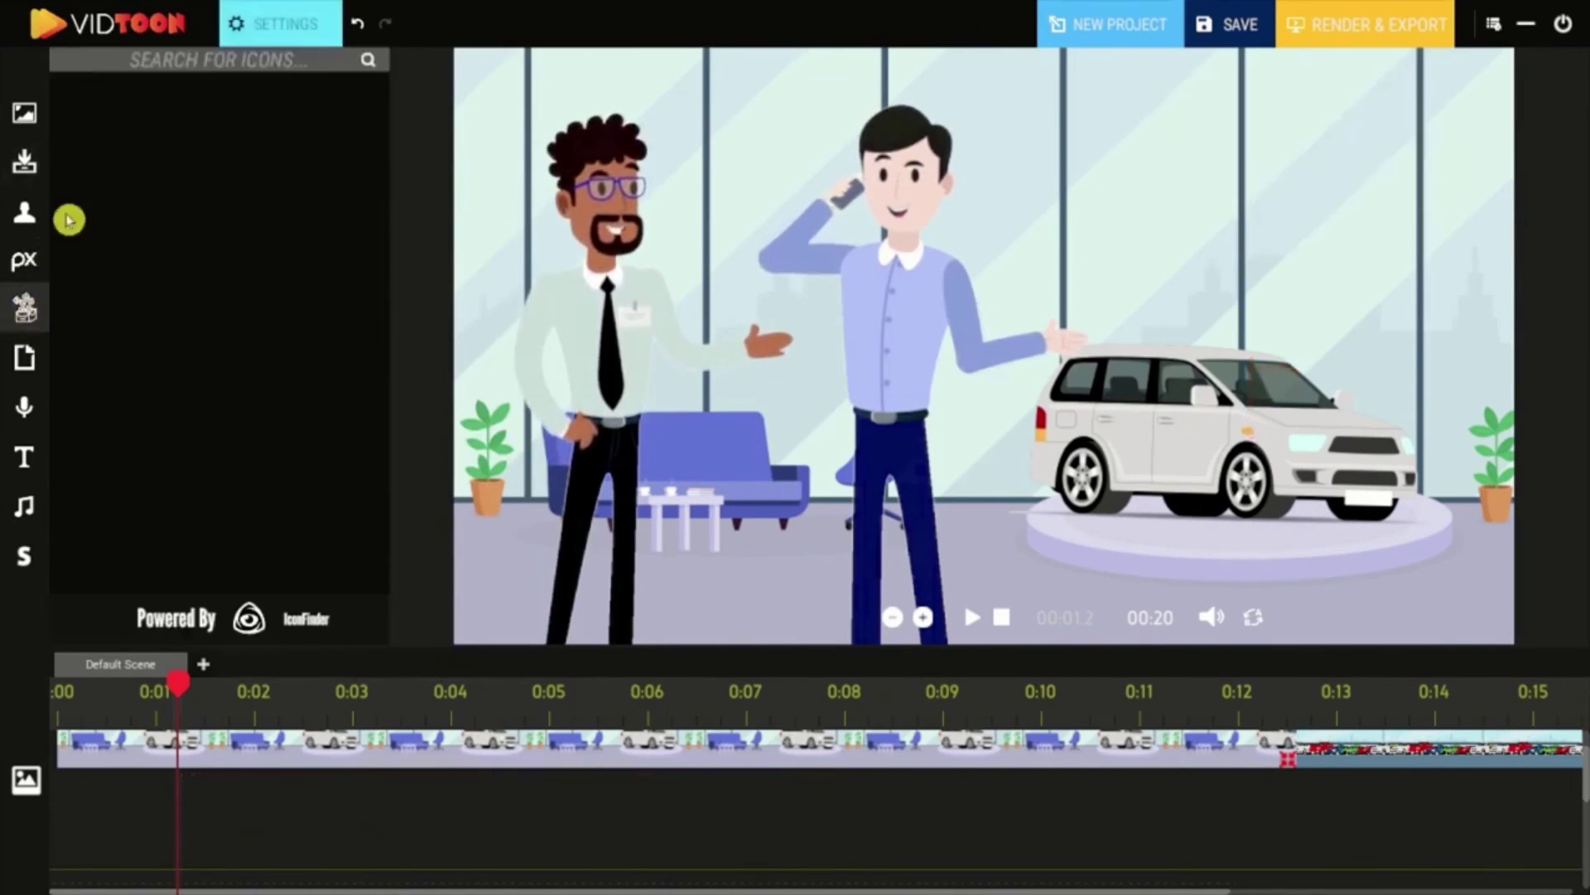
click(219, 66)
text(Money)
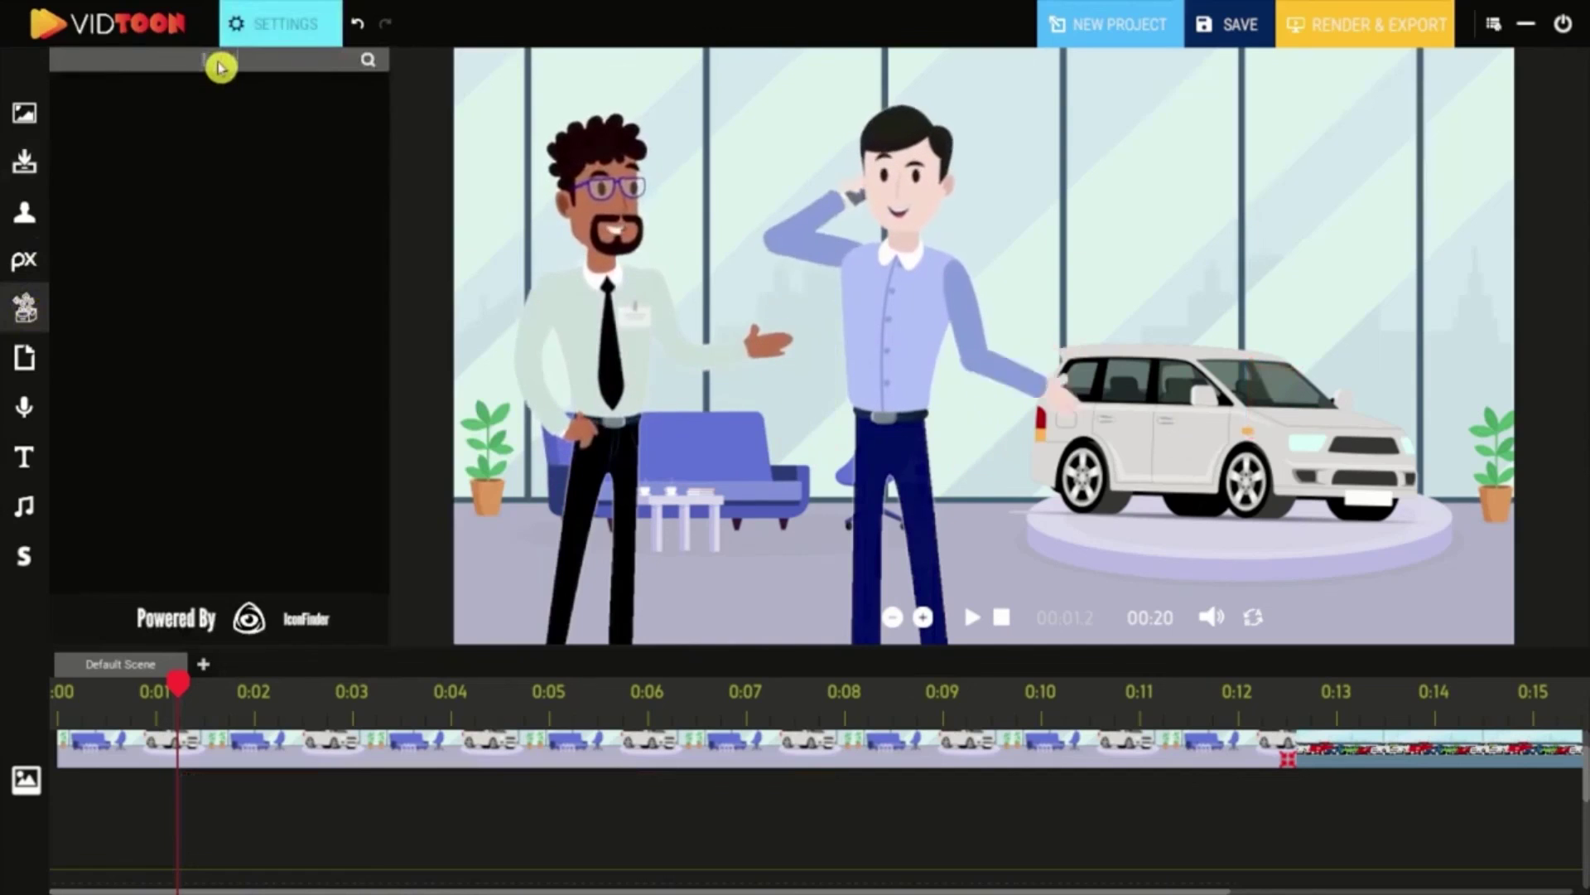
drag(398, 72, 400, 138)
scroll(356, 355, up, 3)
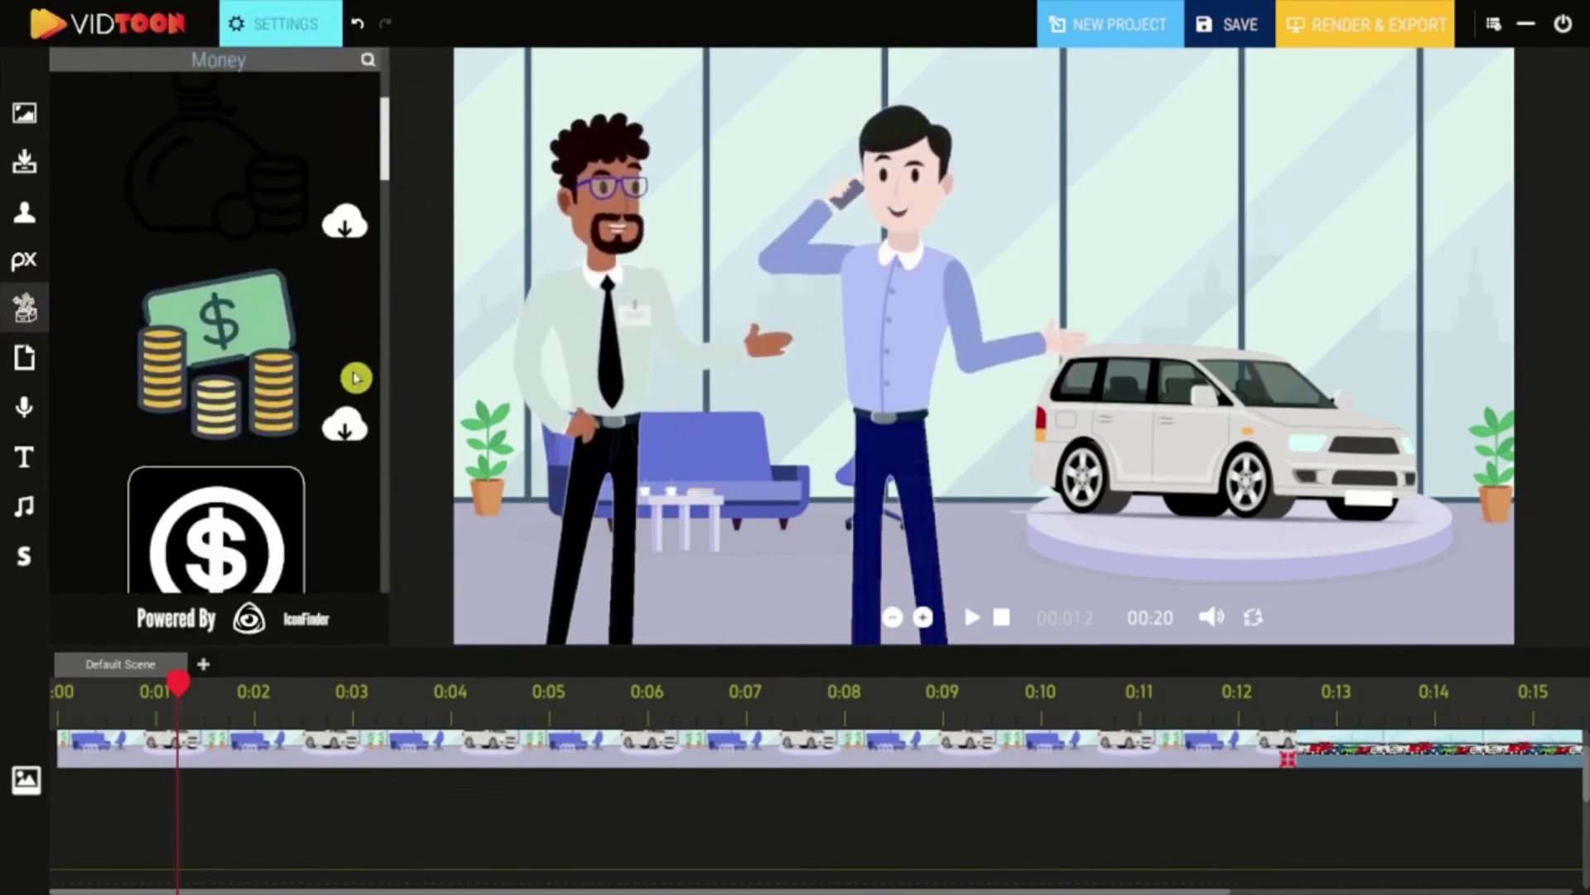
click(348, 430)
Step: Place the money icon beside the phoning man's head and extend its clip to about the 8-second mark
drag(335, 364, 1042, 171)
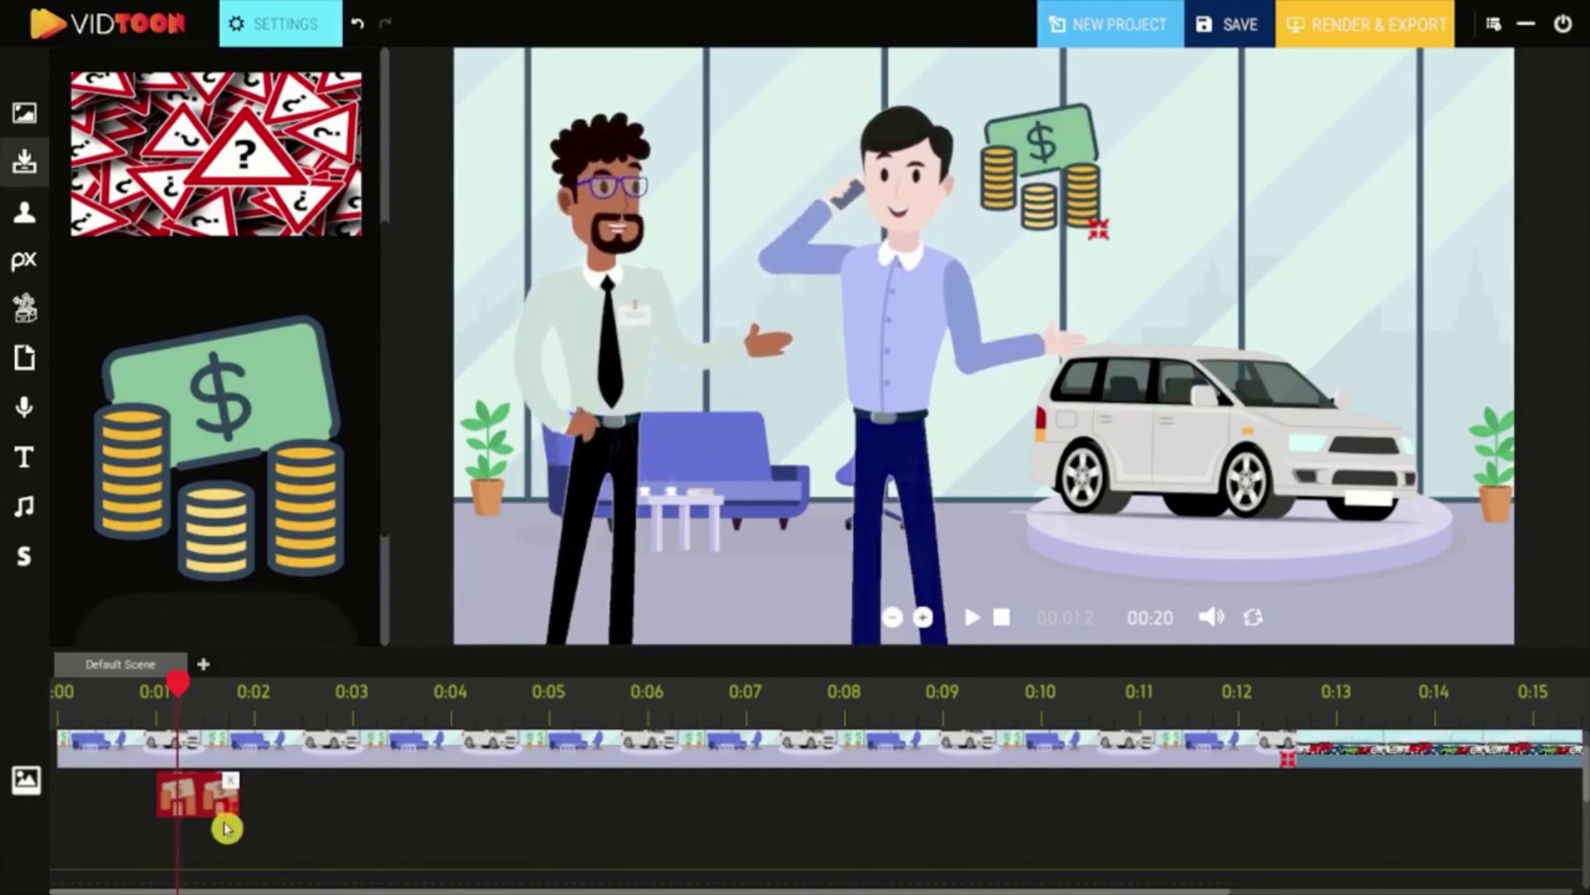
drag(236, 808, 850, 798)
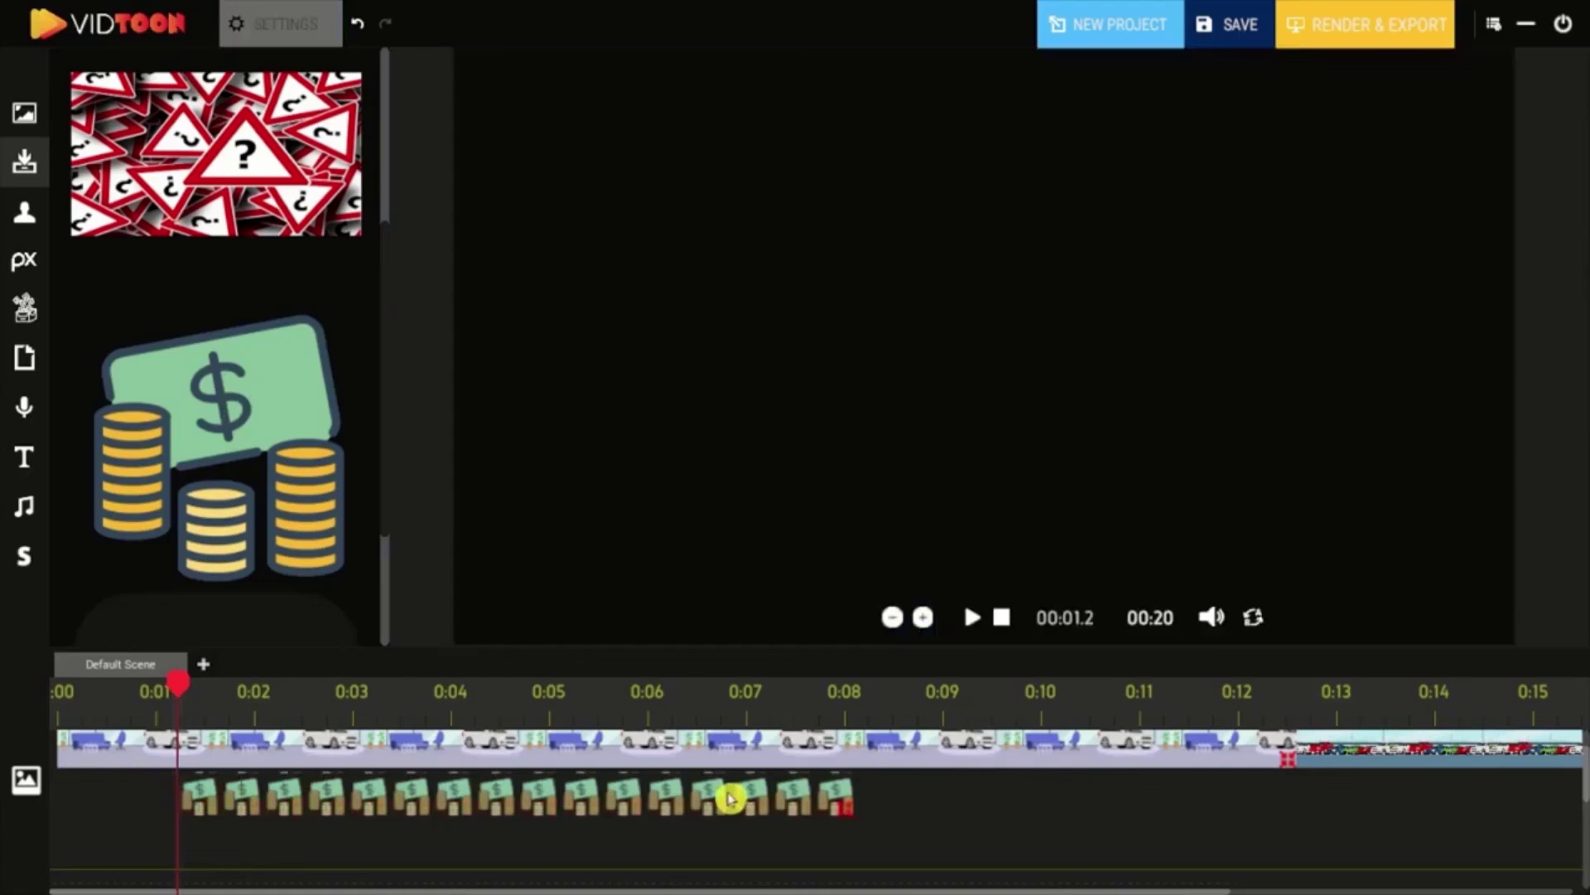